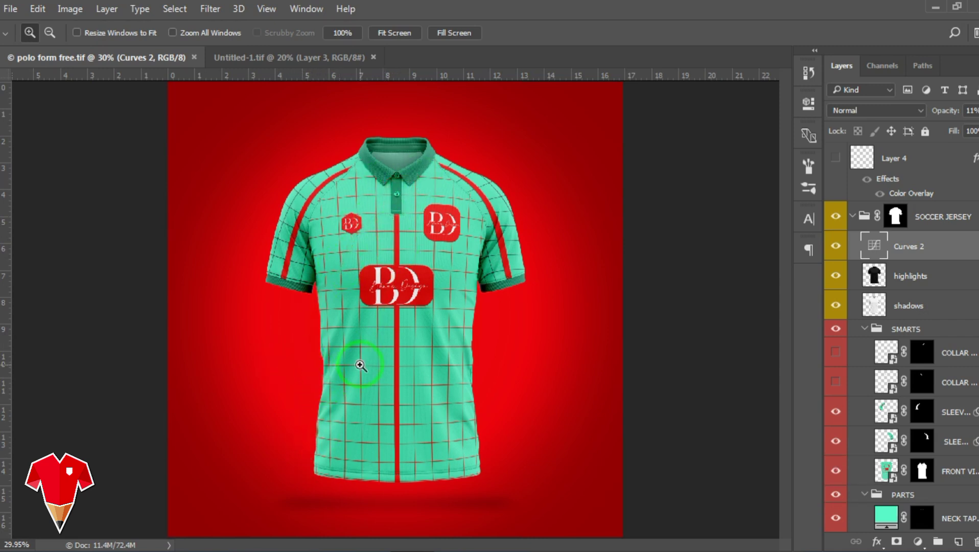
- Open the polo mockup's front view design smart object and add a horizontal guide through the middle of the large chest logo
click(277, 58)
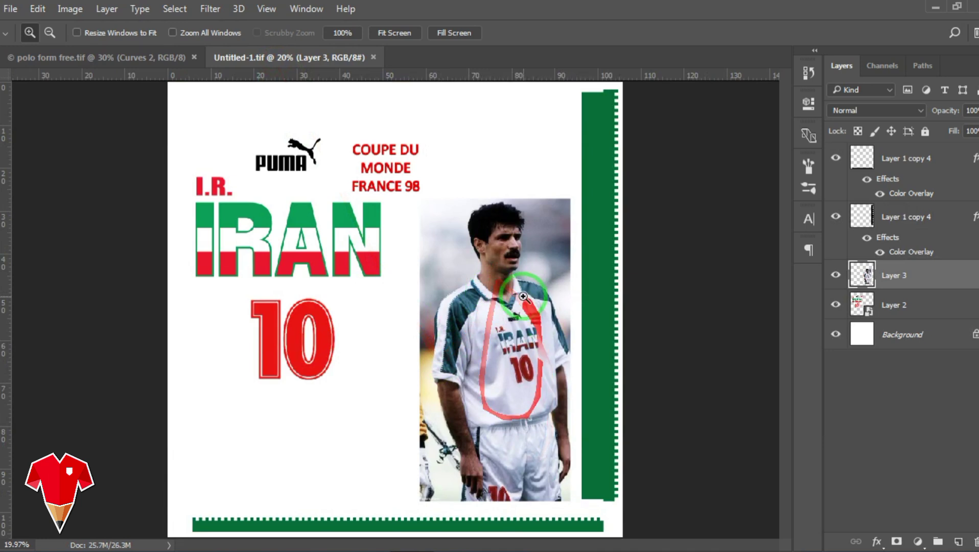
click(129, 57)
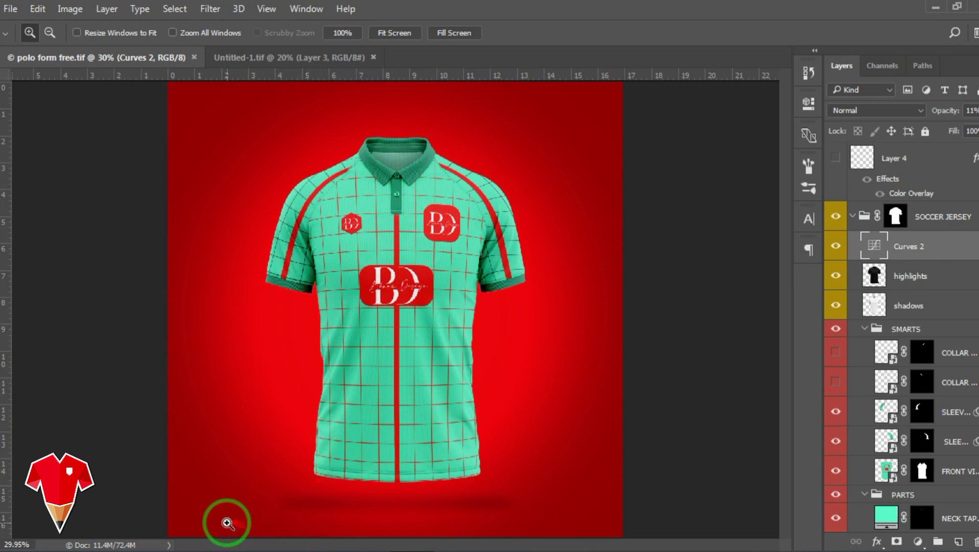
scroll(895, 307, down, 5)
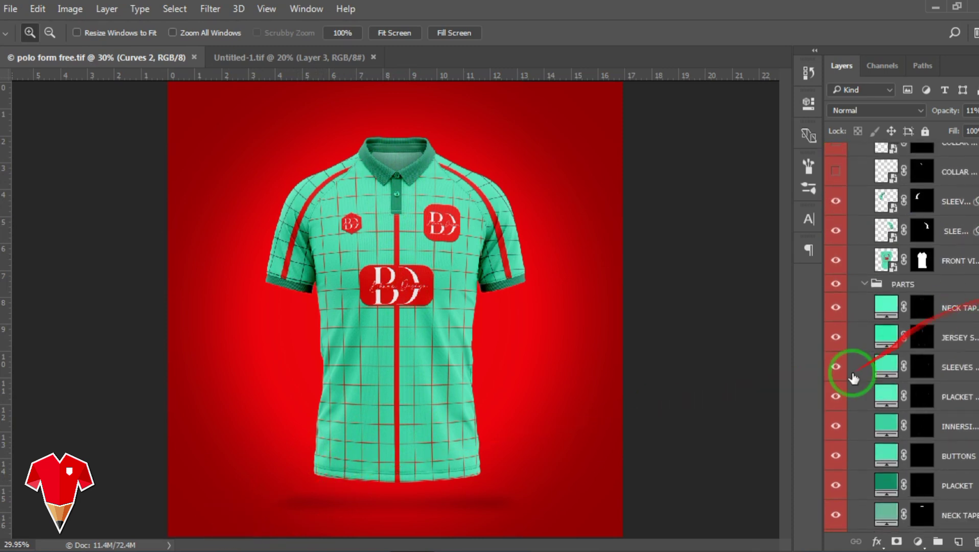
double_click(887, 261)
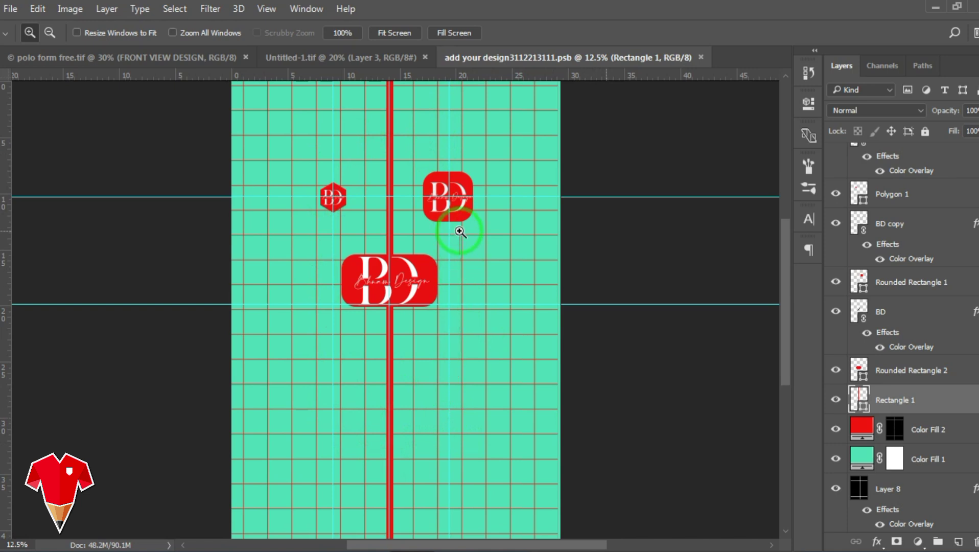
drag(210, 77, 253, 281)
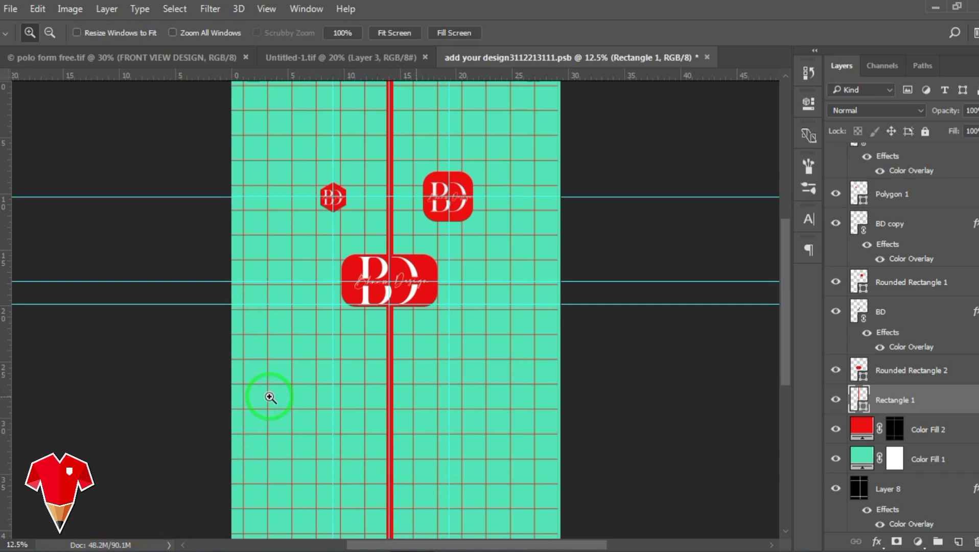
- Group all the existing design layers from BD copy 2 down to Color Fill 1
scroll(914, 229, up, 2)
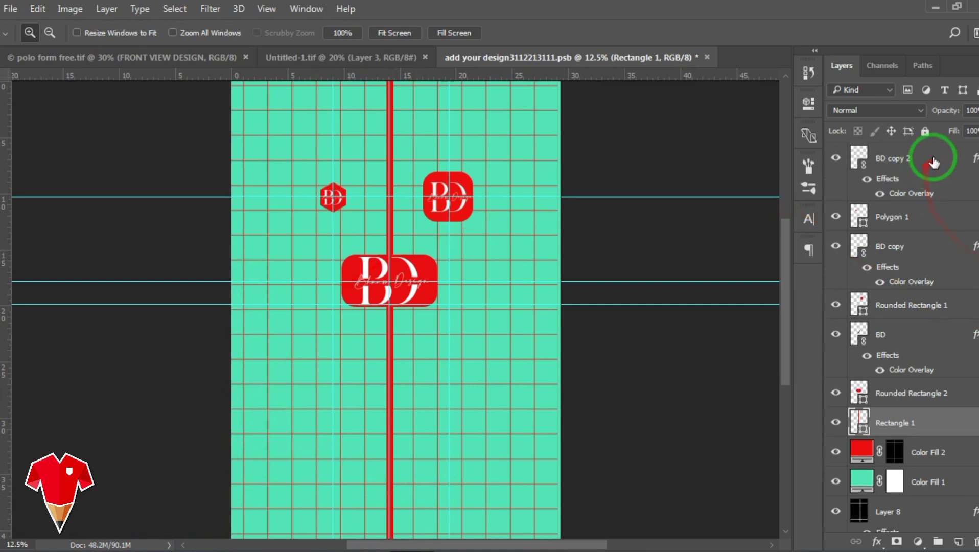
click(933, 157)
shift+click(949, 481)
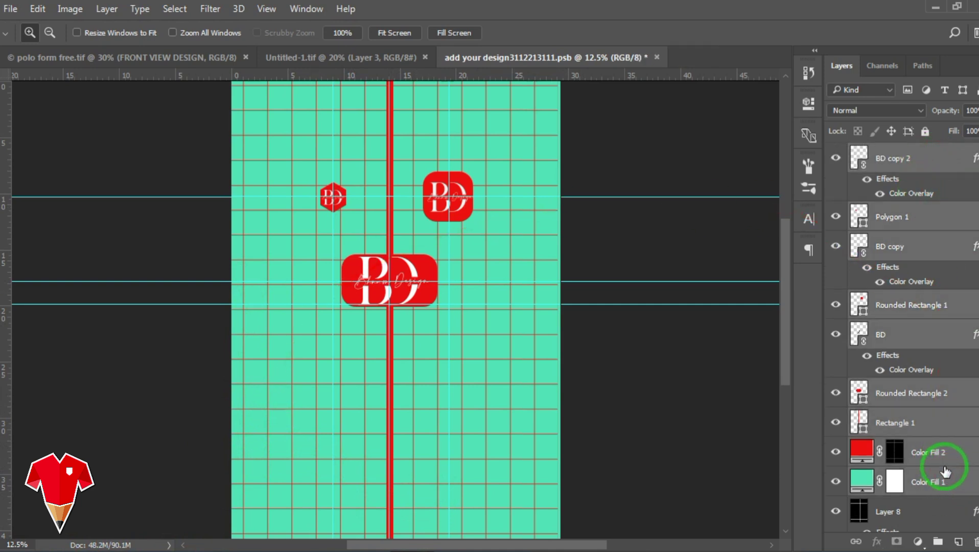
key(ctrl+g)
- Add a light grey Solid Color fill layer (#eeeeee) above the grouped layers
click(917, 541)
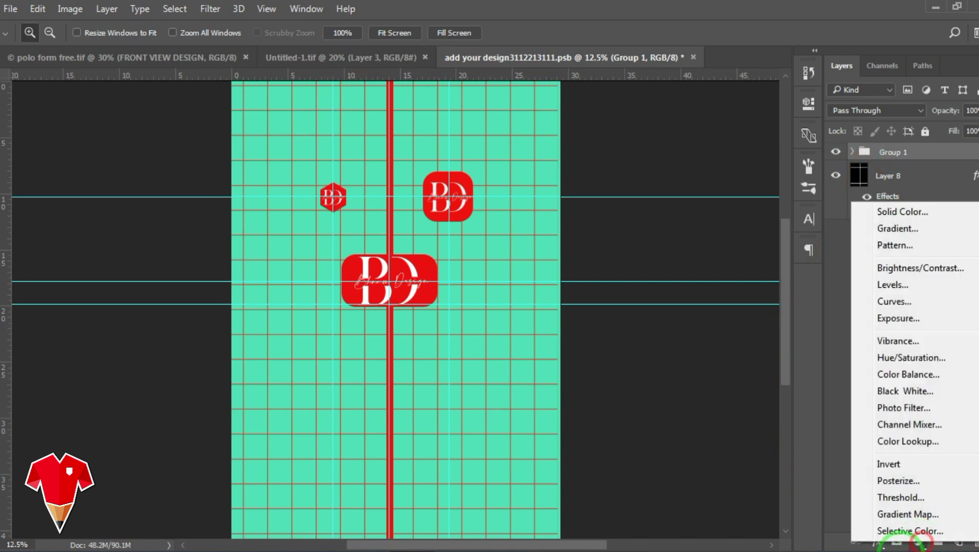
click(918, 211)
mouse_move(609, 283)
mouse_down()
mouse_move(562, 206)
mouse_move(563, 225)
mouse_move(814, 234)
mouse_move(570, 232)
mouse_move(554, 203)
mouse_move(567, 210)
mouse_move(564, 223)
mouse_move(556, 209)
mouse_move(555, 236)
mouse_move(574, 225)
mouse_up()
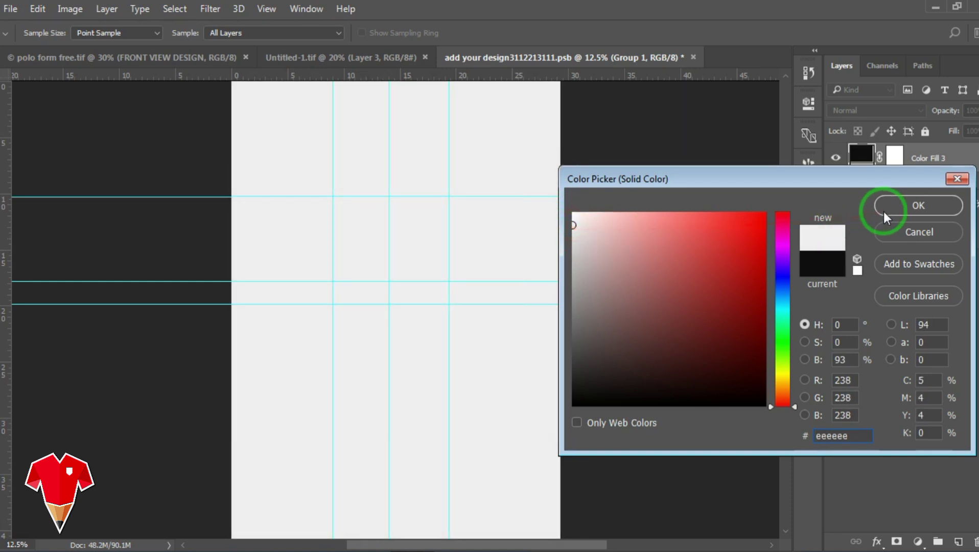
click(906, 209)
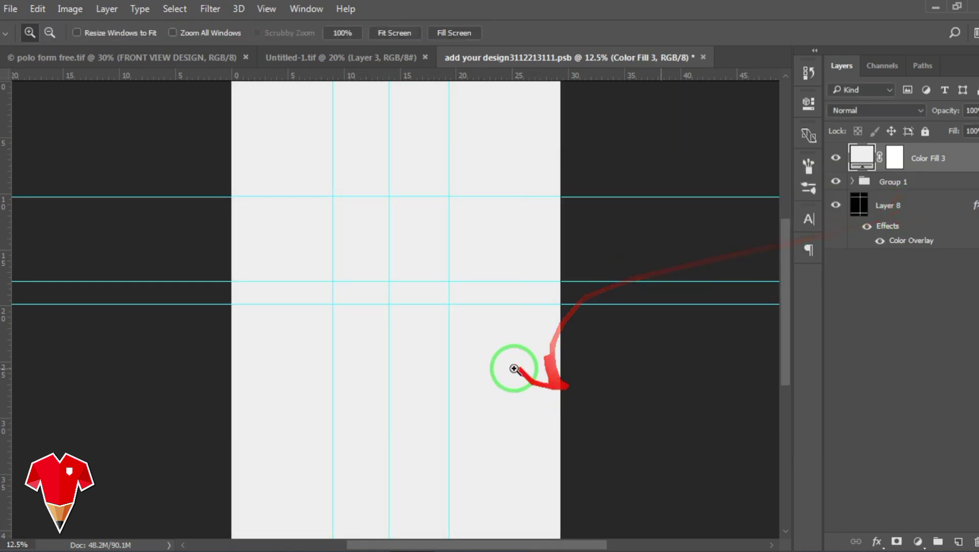
- Save the plain grey front design and view it on the polo mockup
click(10, 8)
click(64, 159)
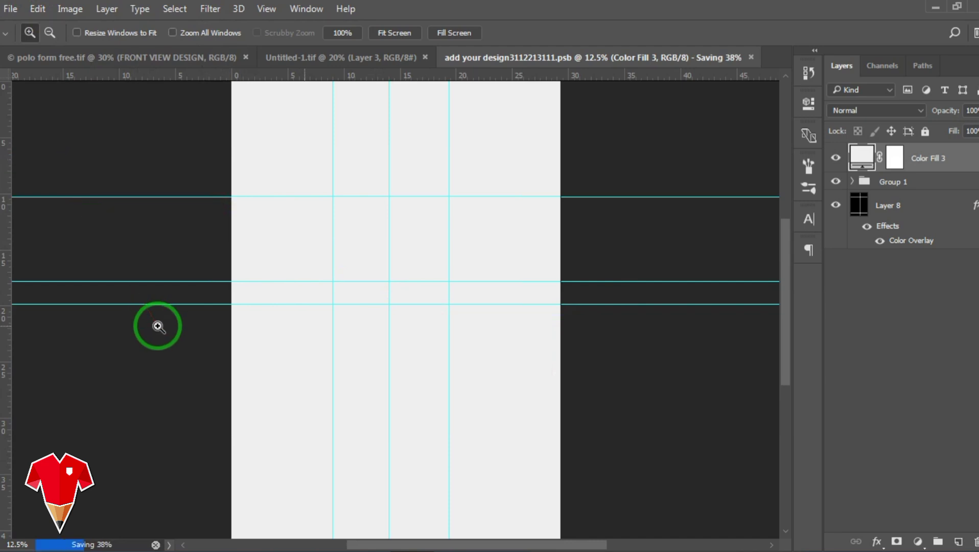
click(166, 58)
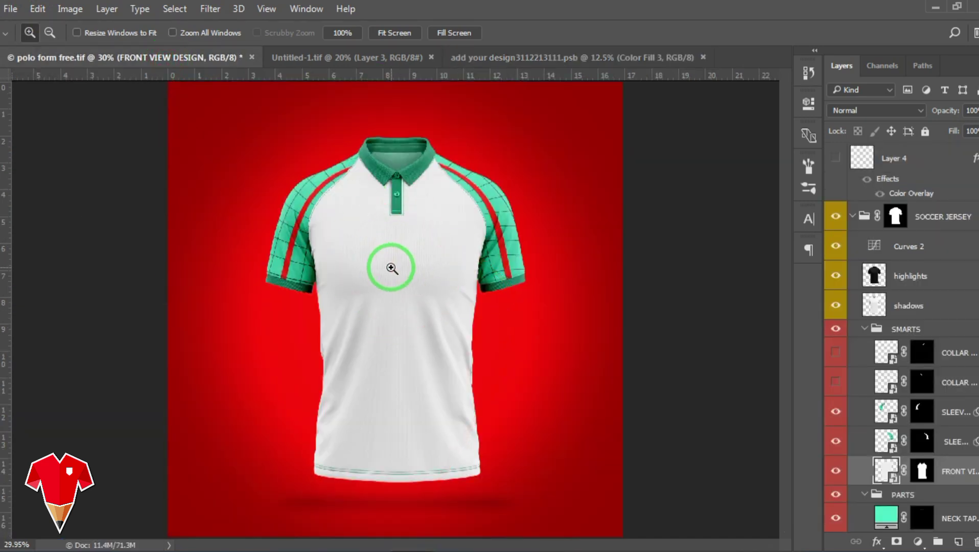
- Copy the Layer 2 artwork with the PUMA logo, IRAN lettering and number 10 from Untitled-1.tif onto the centre guide of the front design
click(513, 62)
click(361, 59)
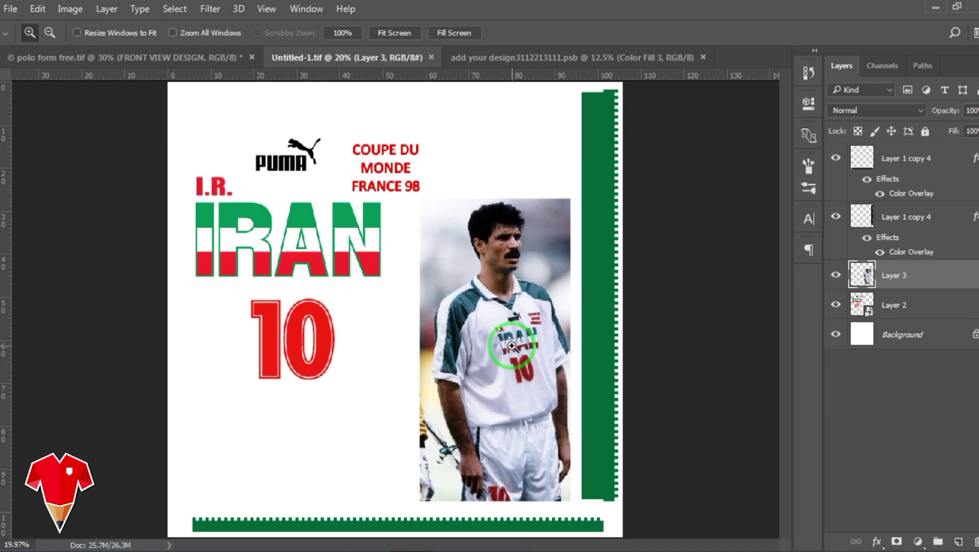
click(895, 305)
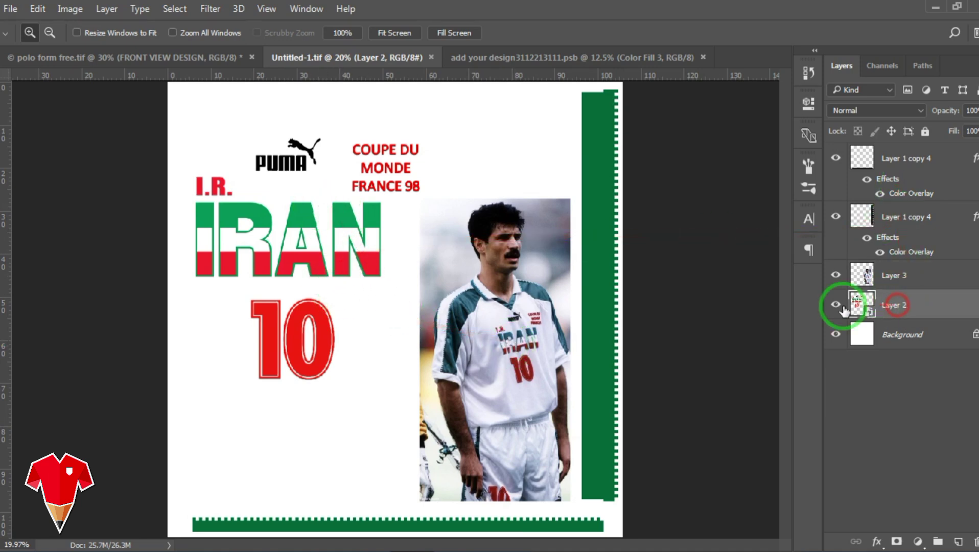
drag(285, 241, 485, 192)
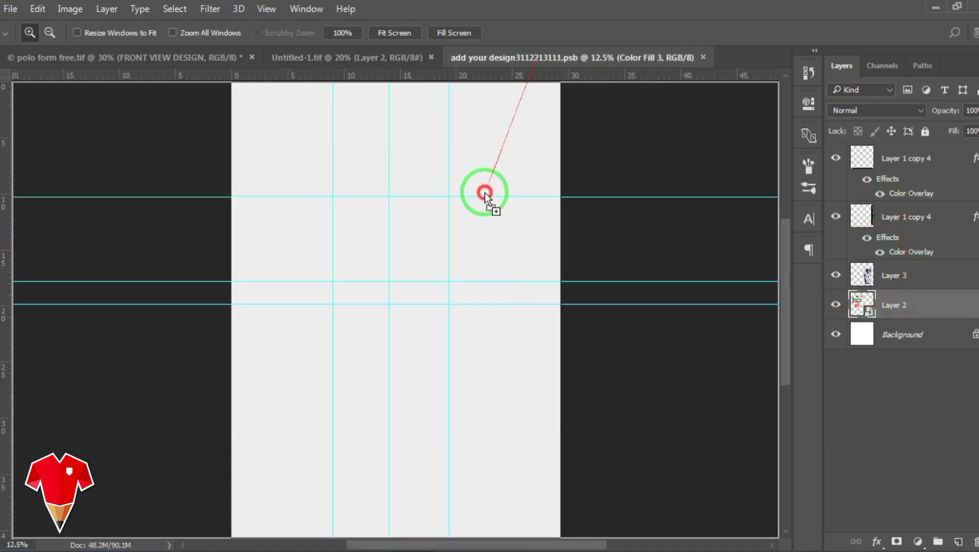
drag(380, 269, 394, 234)
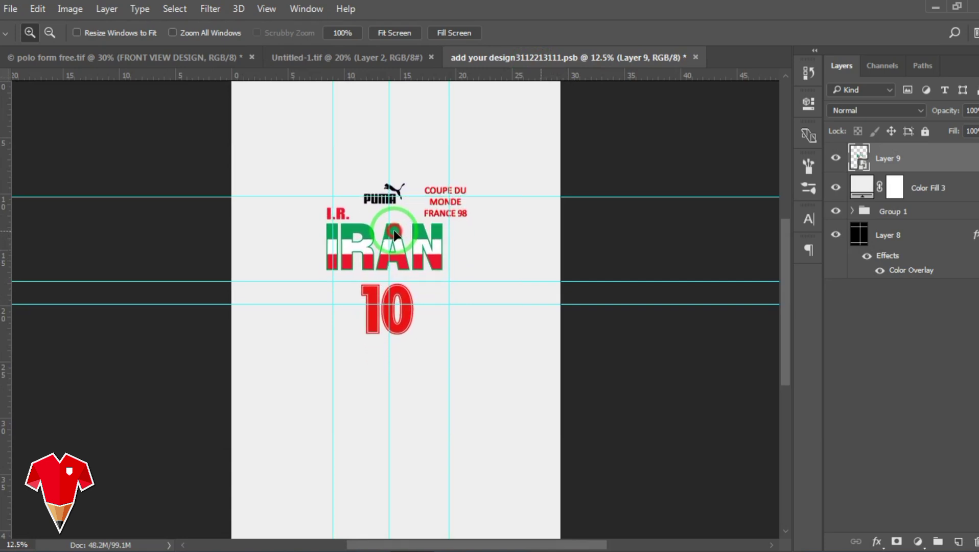
key(ctrl+t)
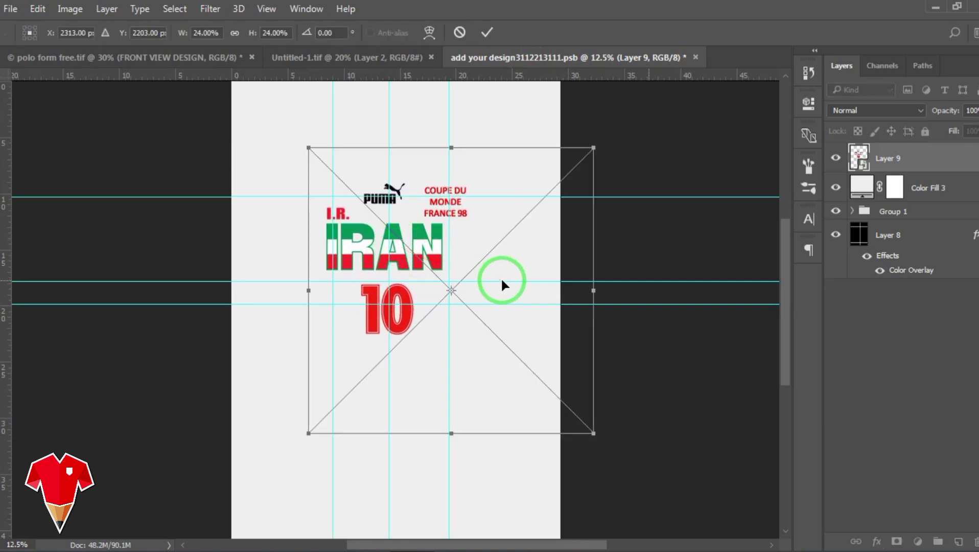
click(460, 33)
key(z)
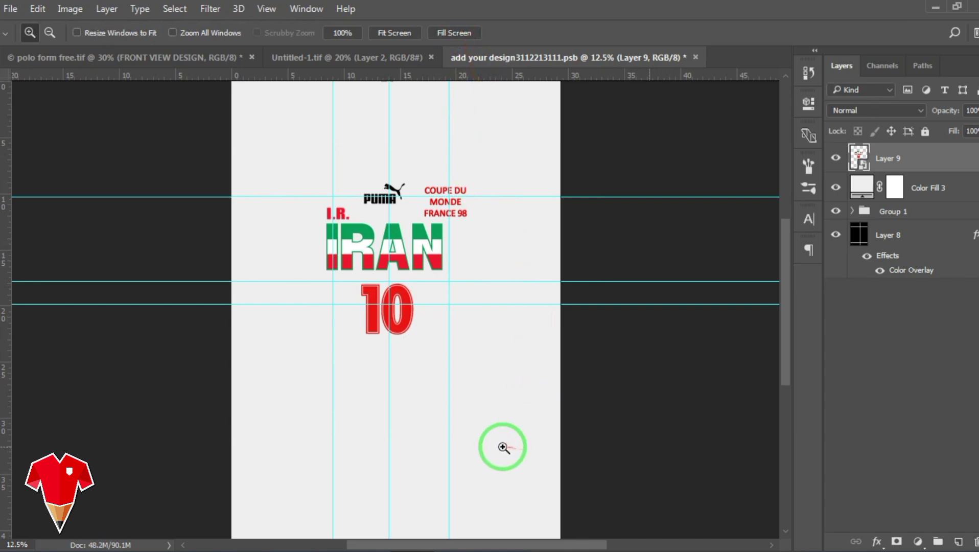
- Save the front design with the IRAN artwork and check its placement on the polo mockup
key(ctrl+s)
click(135, 57)
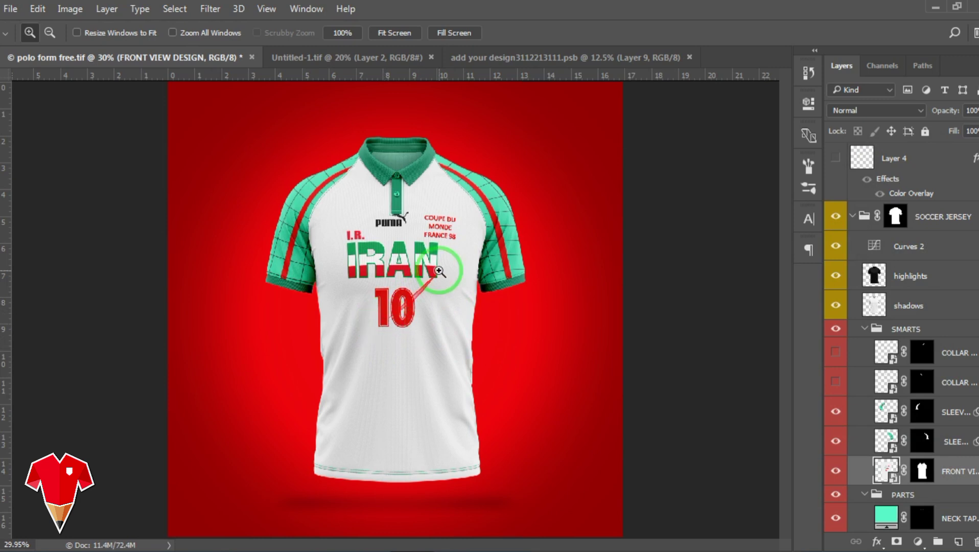
- Nudge the IRAN artwork slightly lower in the front design and save it to update the mockup
click(593, 57)
key(shift+Down)
key(shift+Down)
key(shift+Down)
key(shift+Down)
key(shift+Down)
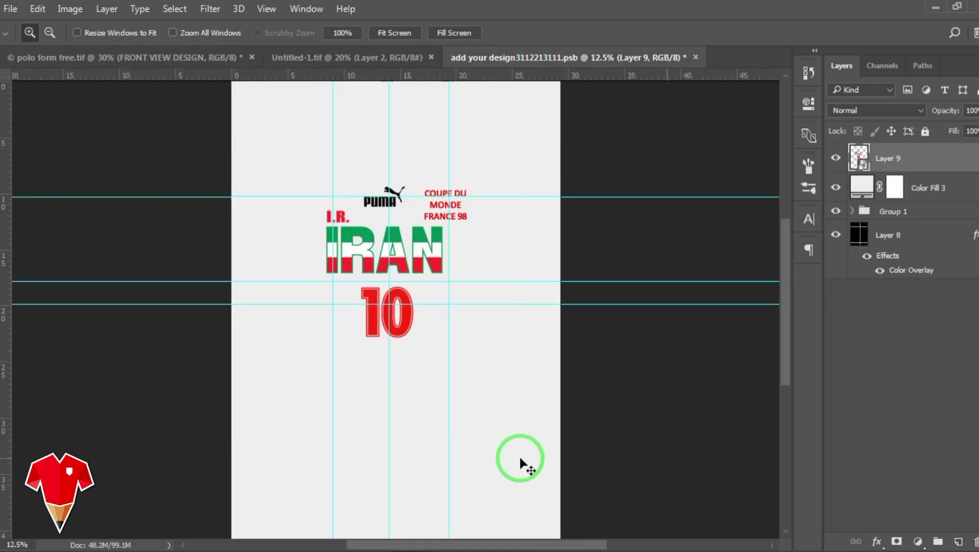
key(shift+Down)
key(shift+Down)
key(shift+Down)
key(shift+Down)
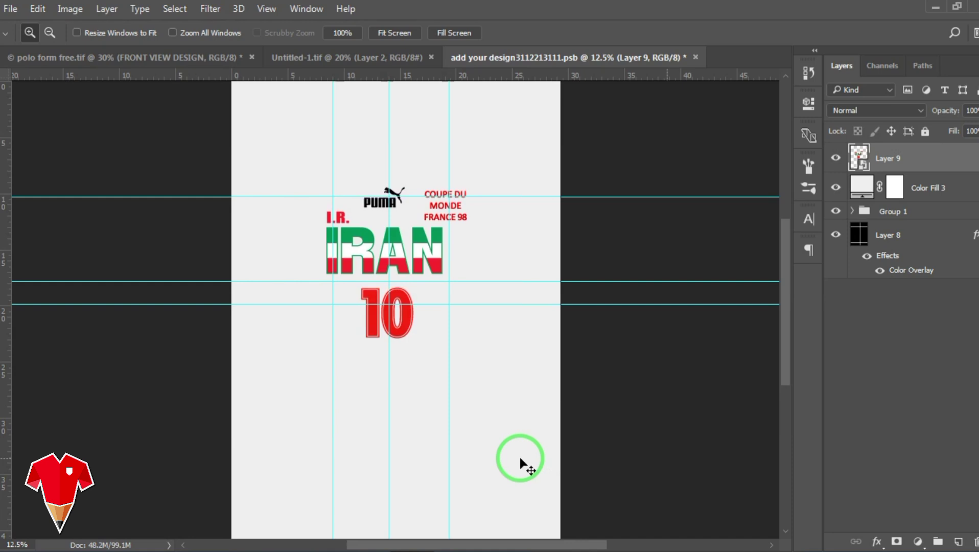
key(shift+Down)
key(shift+Down)
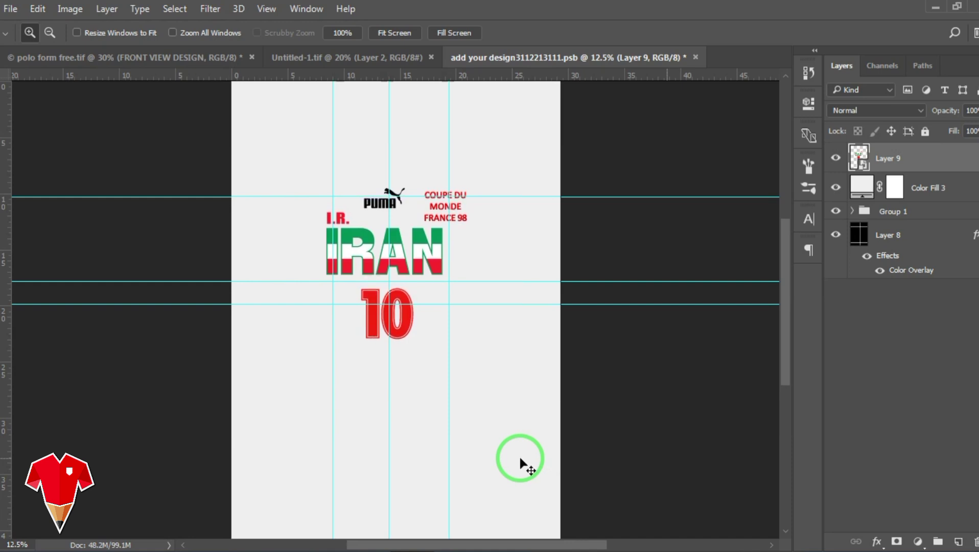
key(ctrl+s)
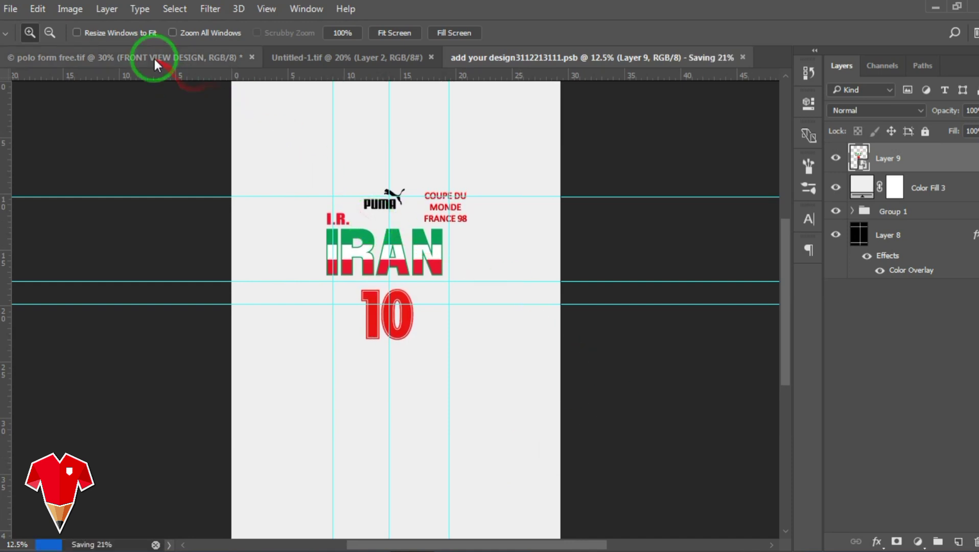
click(153, 57)
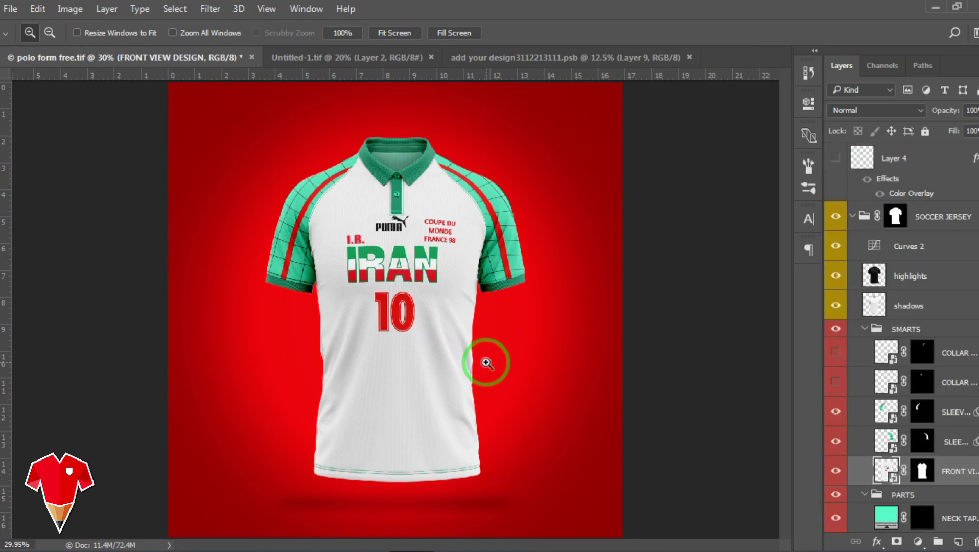
- Open the IRAN artwork's smart object, move the PUMA logo slightly lower, and close it with the change saved
click(621, 59)
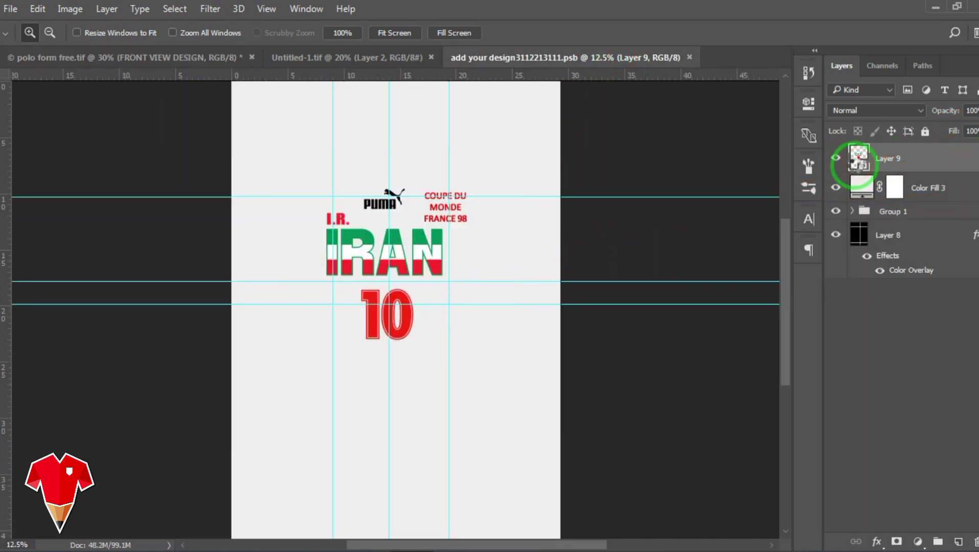
double_click(858, 159)
key(Return)
click(834, 159)
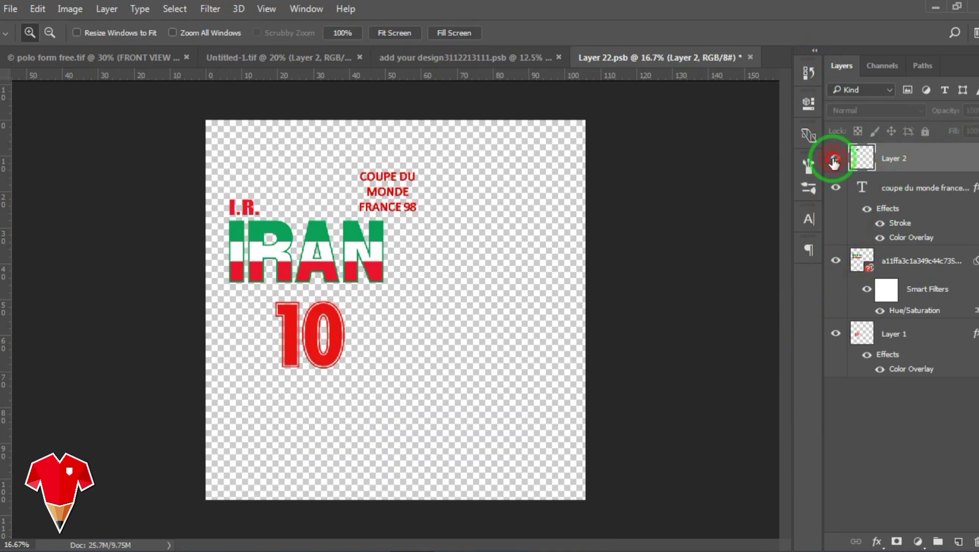
click(835, 159)
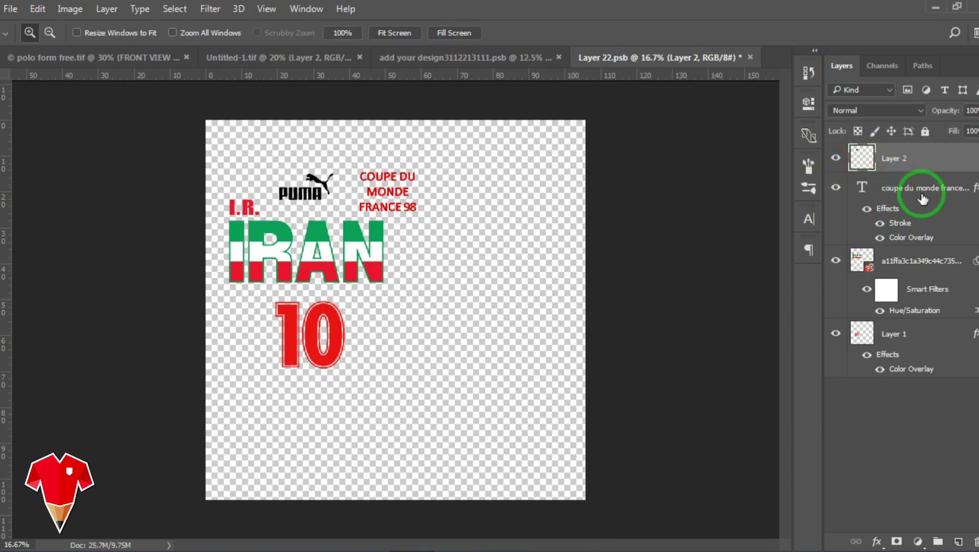
click(750, 57)
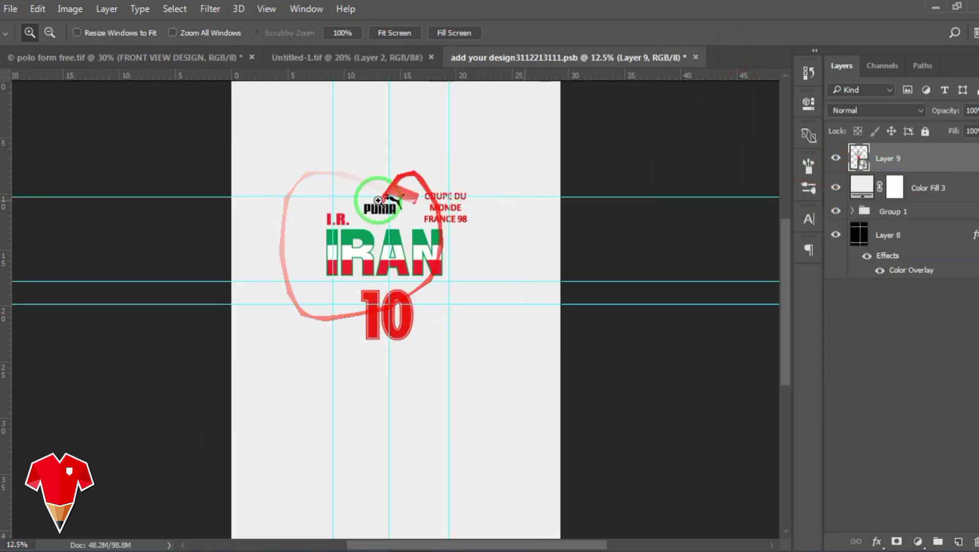
- Compare the front design with the reference artwork, then save it to update the PUMA logo position on the mockup
click(353, 58)
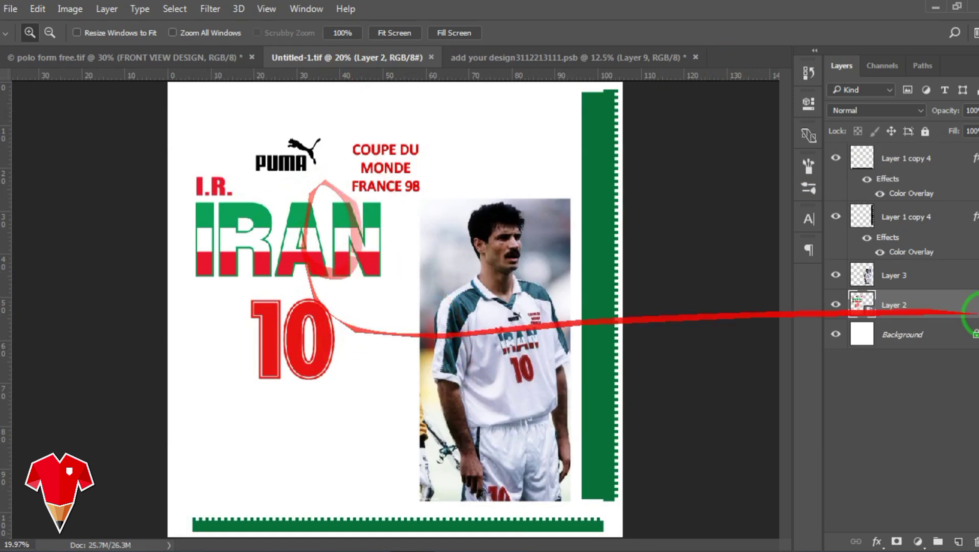
click(567, 57)
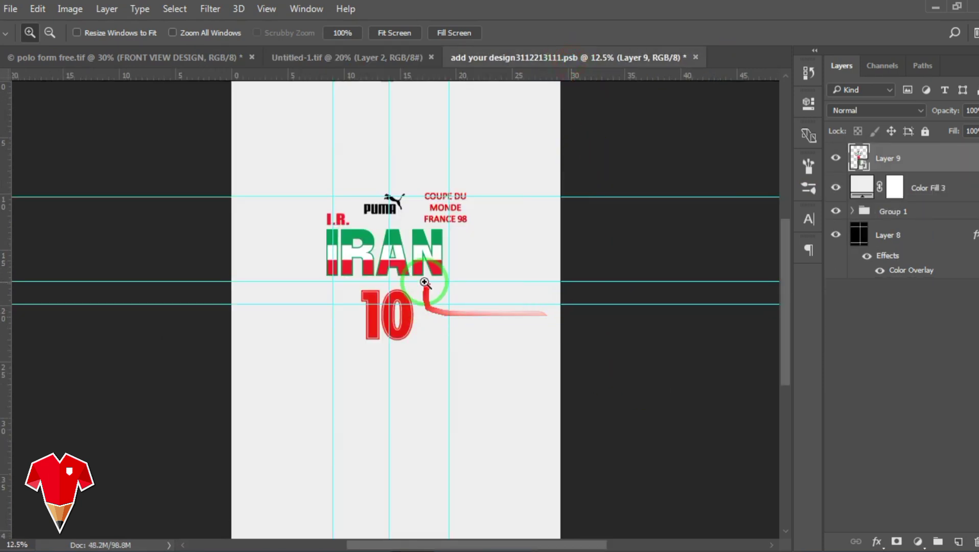
key(ctrl+s)
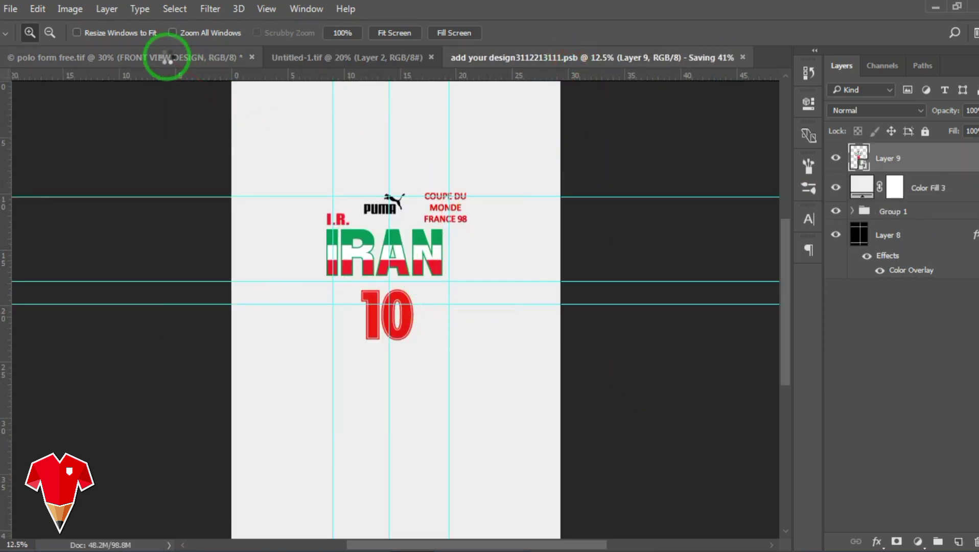
click(166, 56)
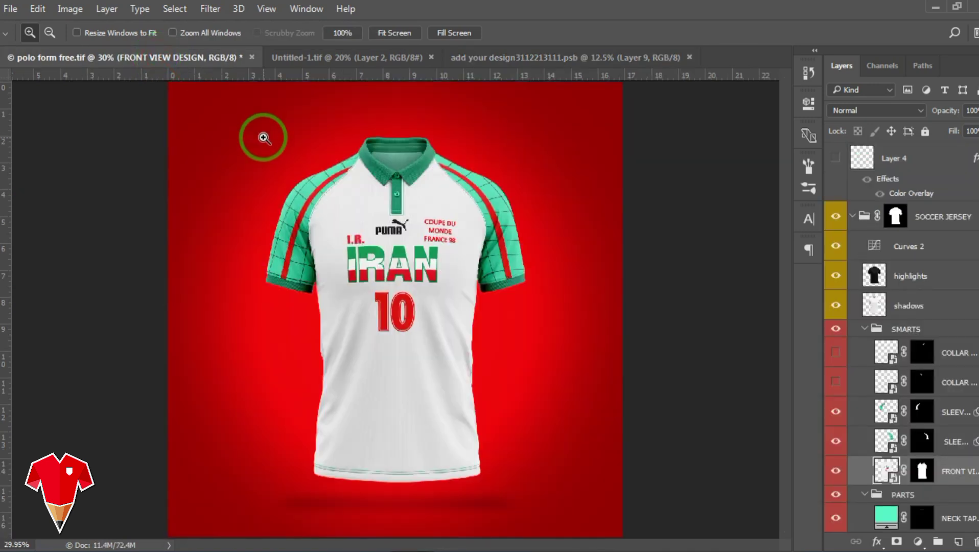
- Sample the green of the vertical stripe in Untitled-1.tif as the foreground colour (#007038)
click(501, 56)
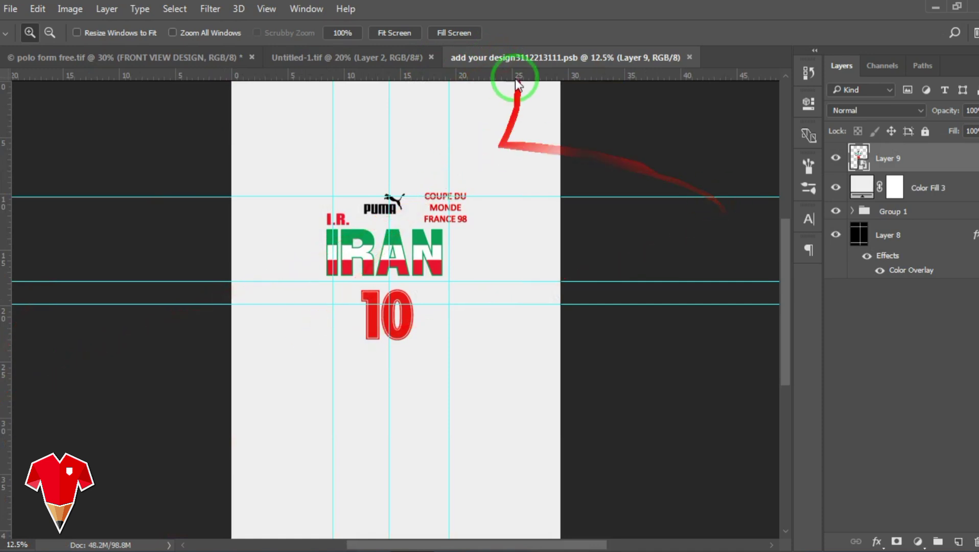
click(353, 57)
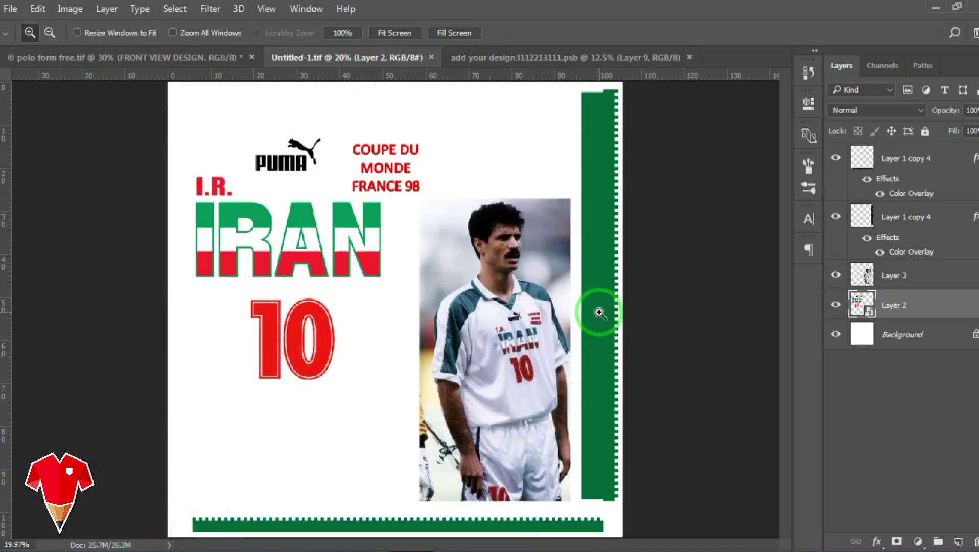
click(597, 312)
click(4, 511)
click(608, 109)
click(917, 205)
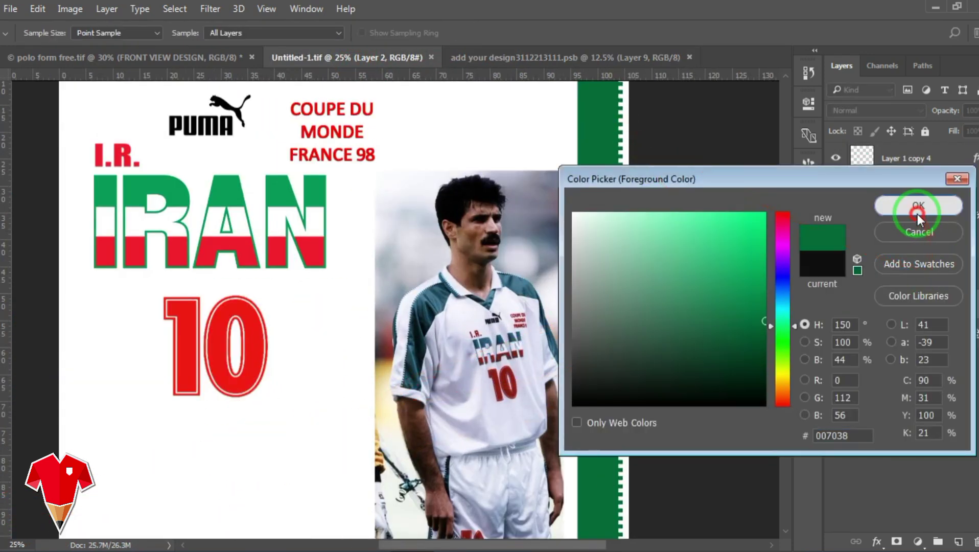
- Sample the red of the number 10 as the foreground colour
click(5, 511)
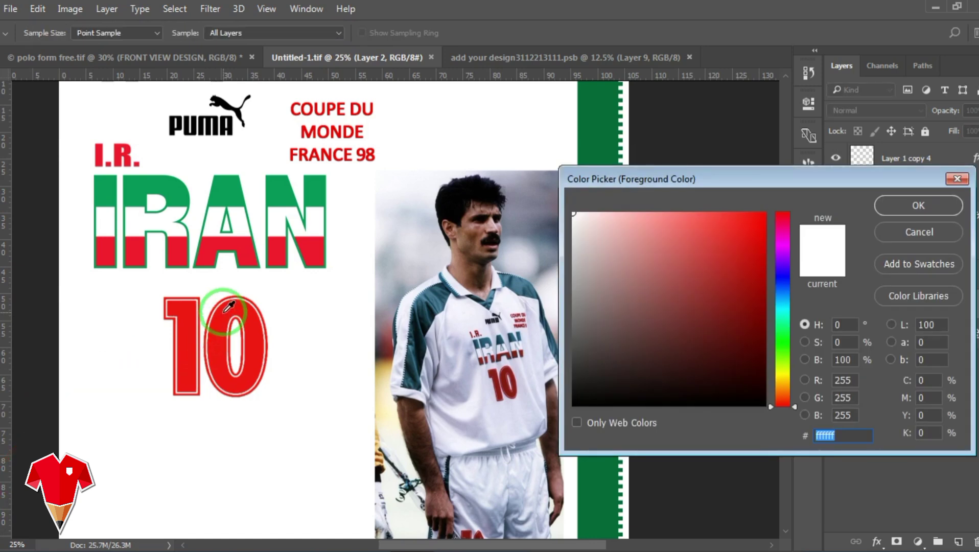
click(217, 322)
click(892, 222)
alt+click(415, 157)
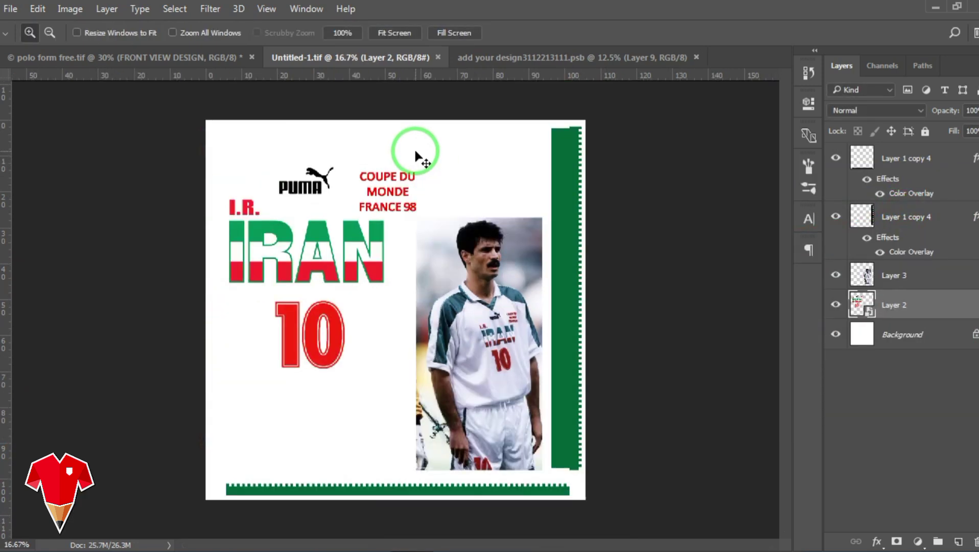
key(ctrl+0)
click(531, 57)
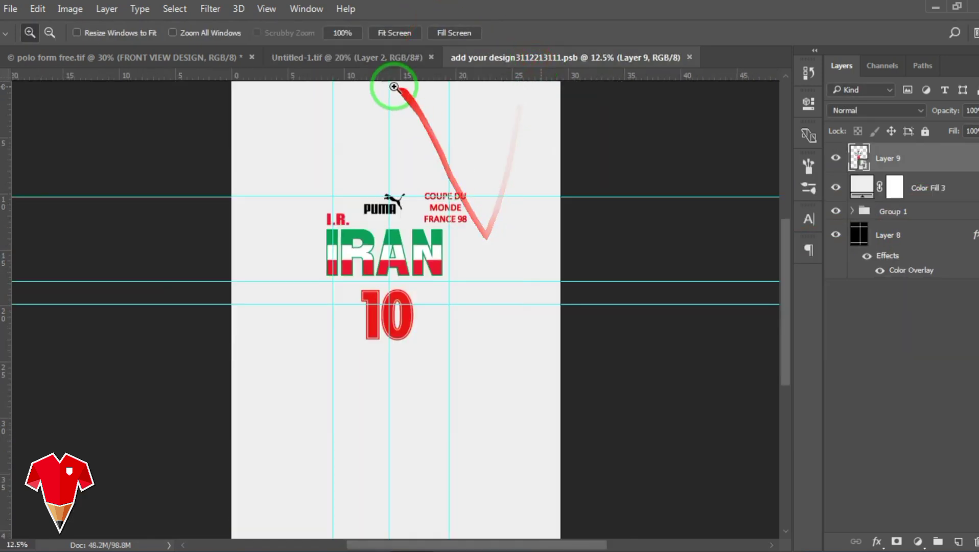
click(209, 60)
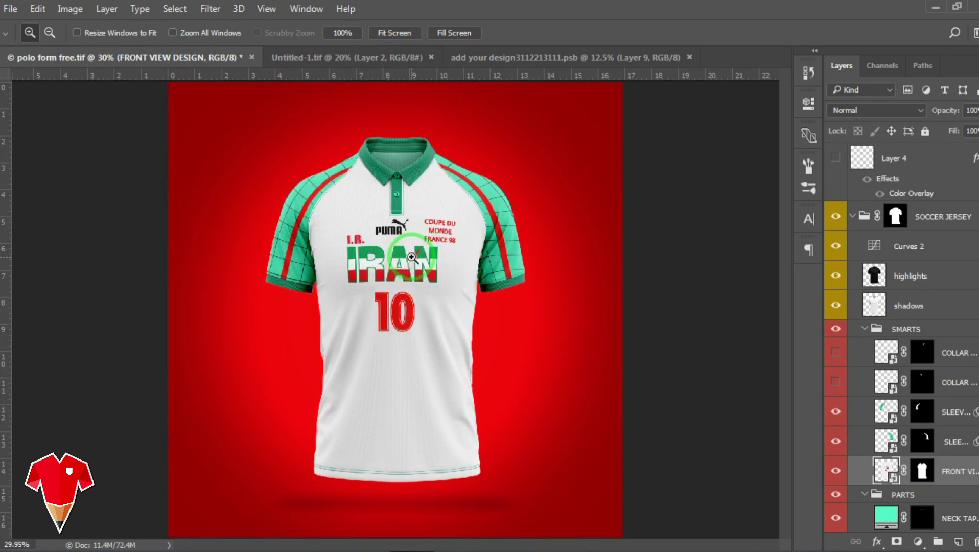
click(491, 57)
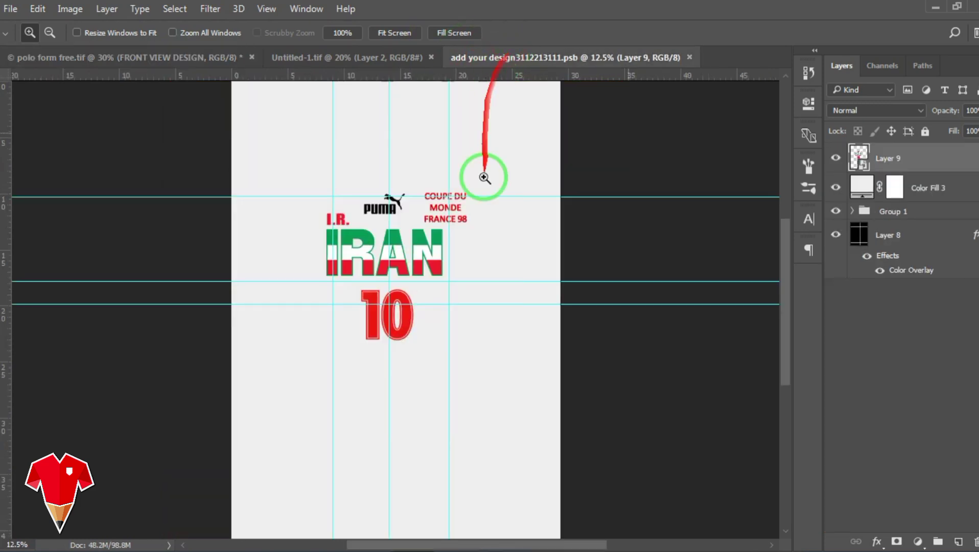
click(358, 61)
click(538, 60)
- Open the smart object of the shirt's right-hand sleeve in the mockup and group its Layer 1, Layer 2 and Layer 3
click(193, 59)
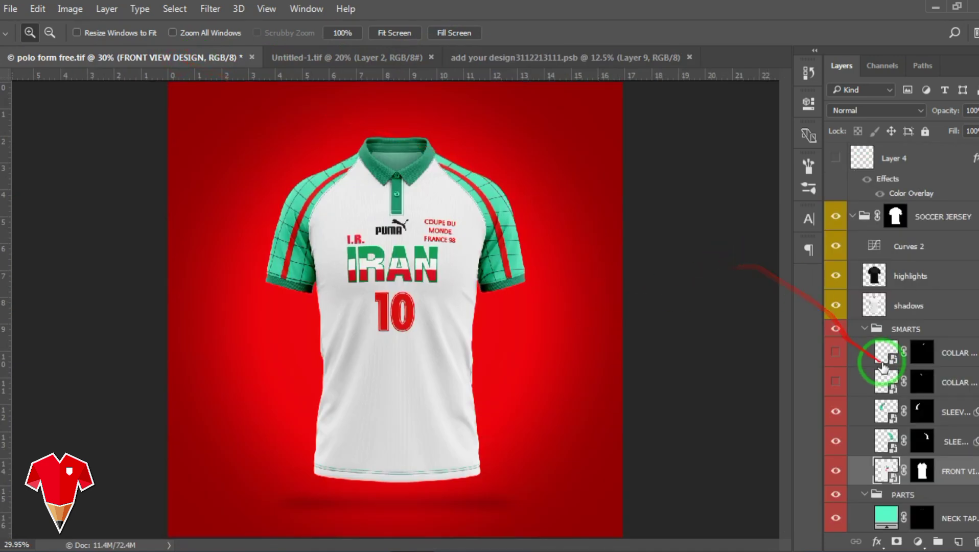
scroll(884, 363, down, 3)
double_click(888, 325)
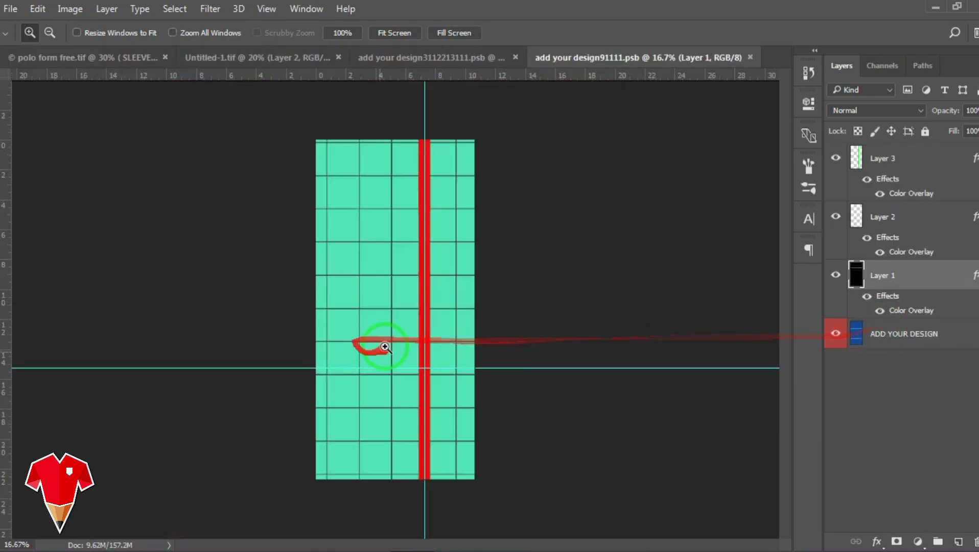
ctrl+click(920, 160)
ctrl+click(916, 215)
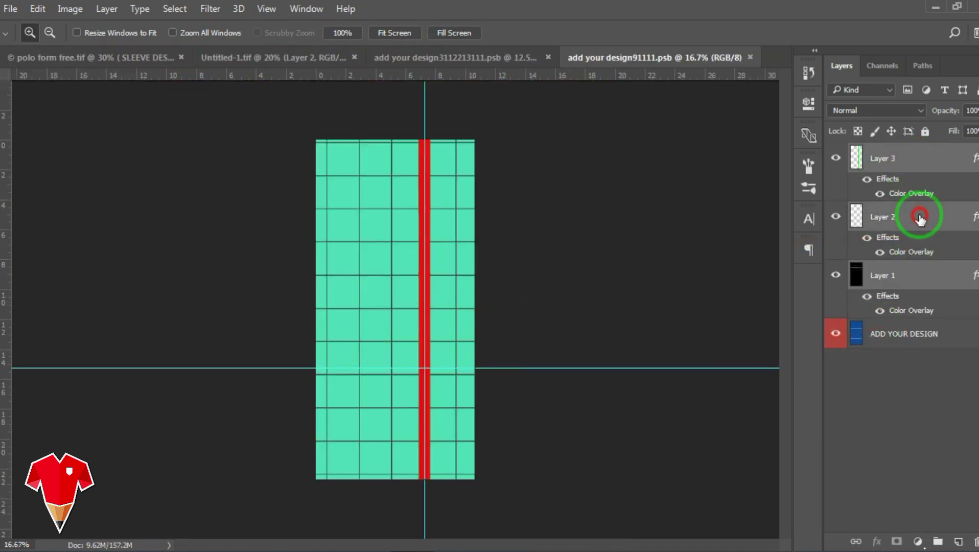
key(ctrl+g)
- Cover the grouped sleeve pattern with an off-white Solid Color fill layer, toggling its visibility to compare
click(918, 540)
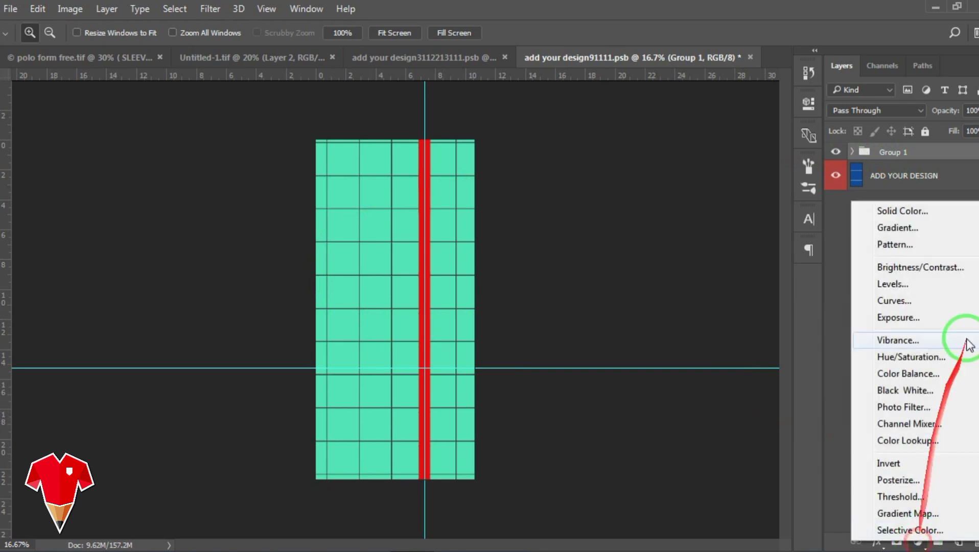
click(889, 211)
drag(695, 279, 525, 230)
click(918, 205)
key(z)
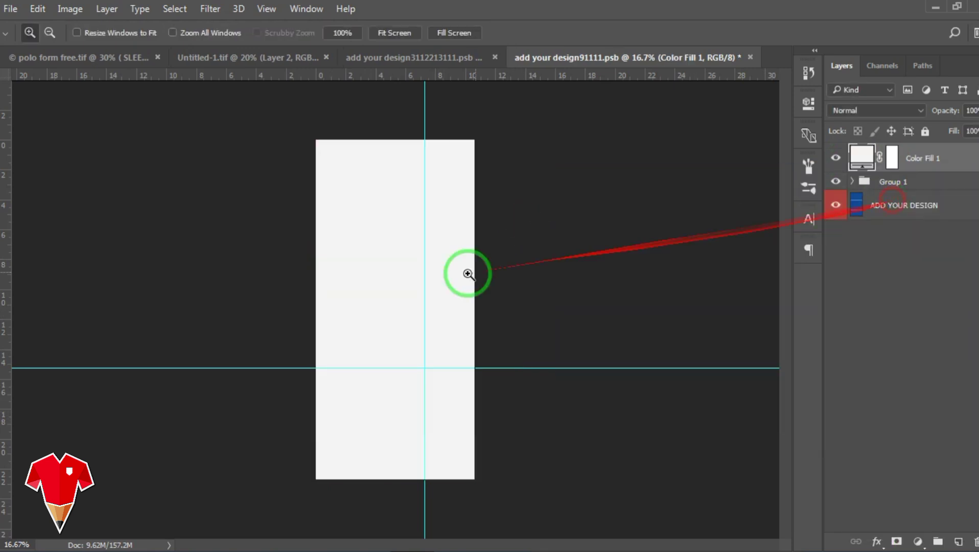
key(ctrl+minus)
key(ctrl+0)
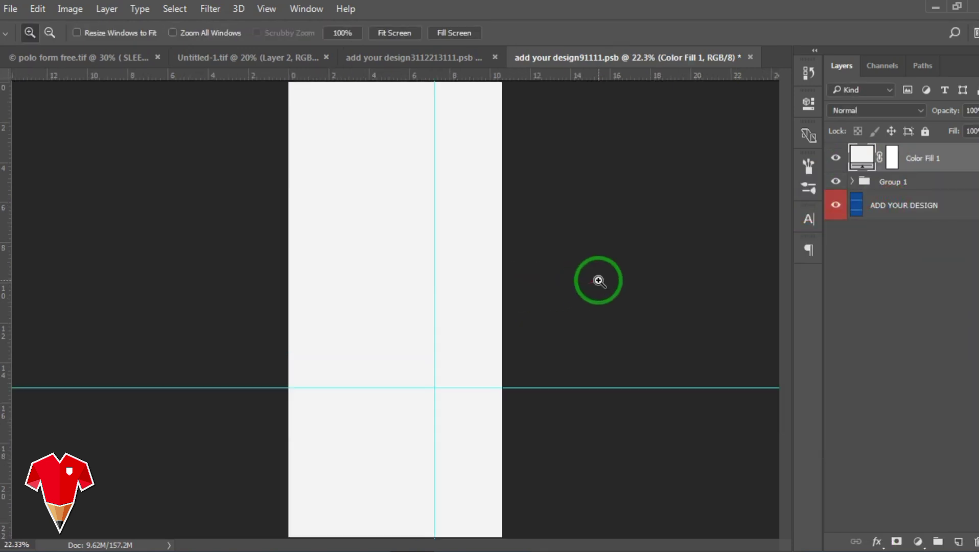
click(836, 159)
click(836, 162)
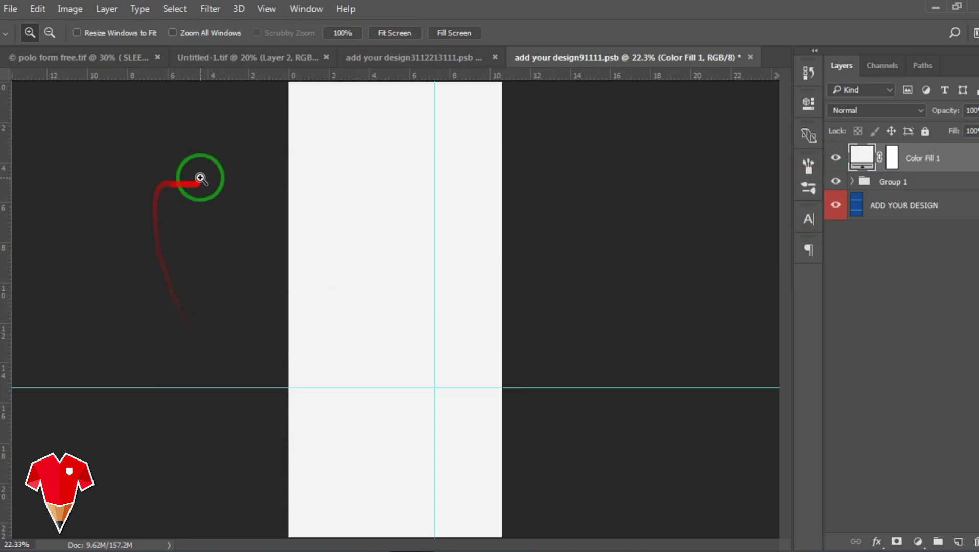
- Copy the vertical green dashed-edge stripe from Untitled-1.tif into the sleeve design over its vertical guide, save it, and check the mockup
click(220, 57)
click(894, 216)
drag(595, 169, 445, 255)
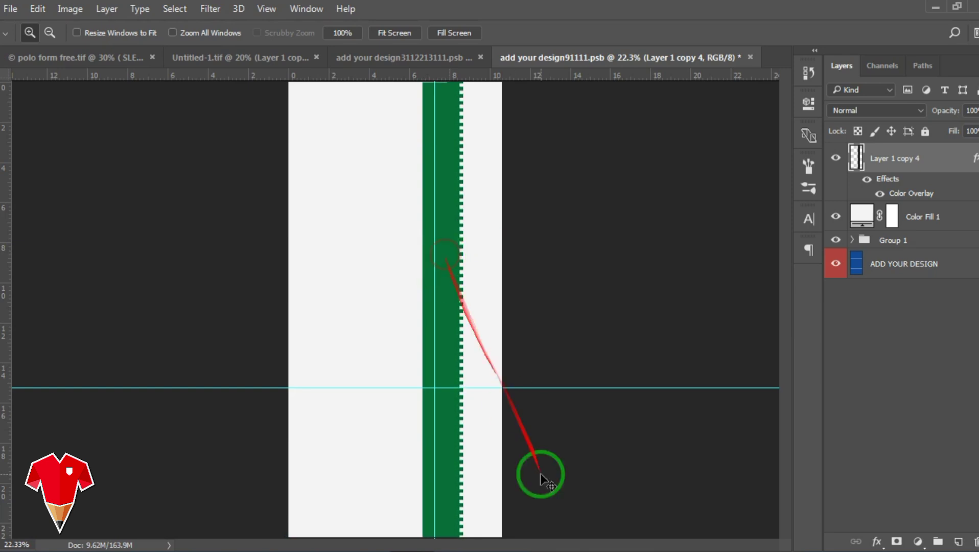
key(ctrl+s)
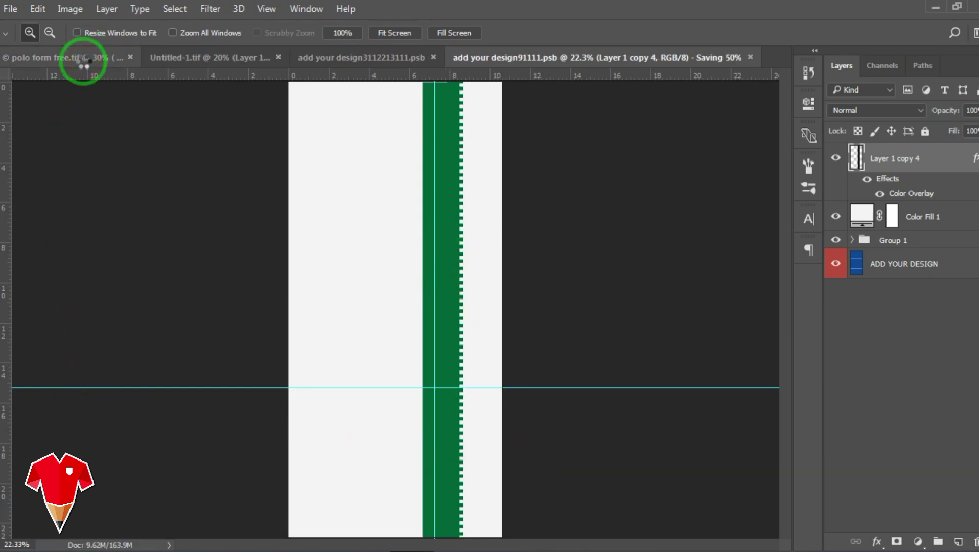
click(79, 58)
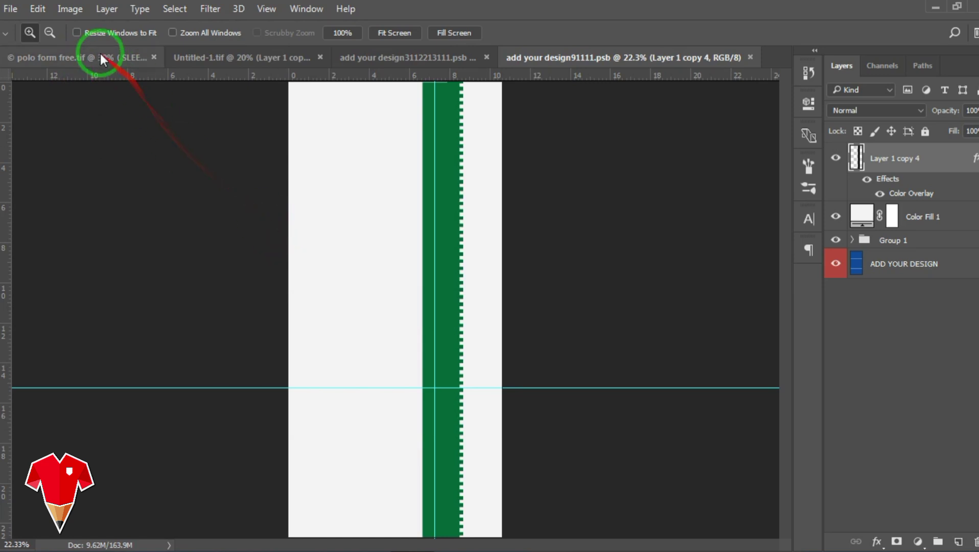
click(97, 57)
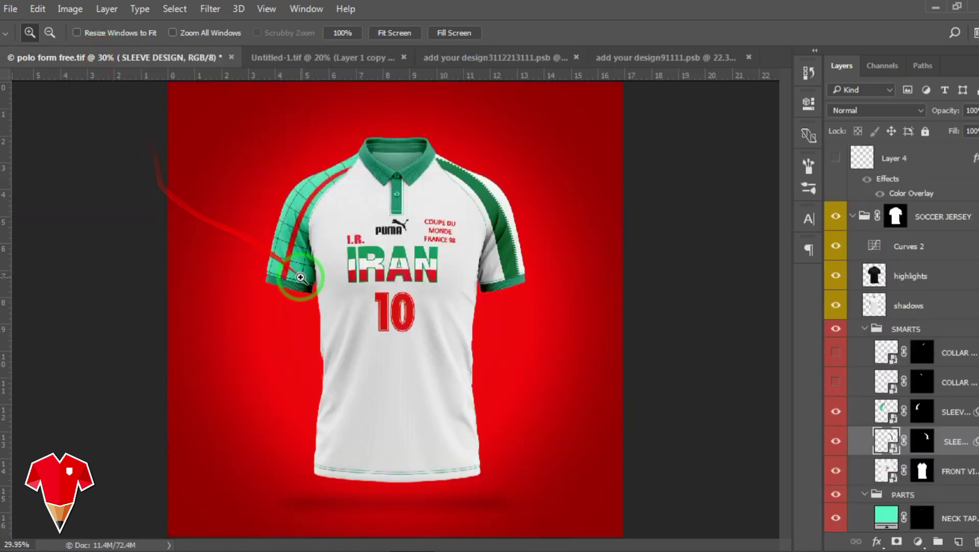
- Move the green stripe about 0.3 cm left in the sleeve design, then save and check it on the mockup
click(632, 54)
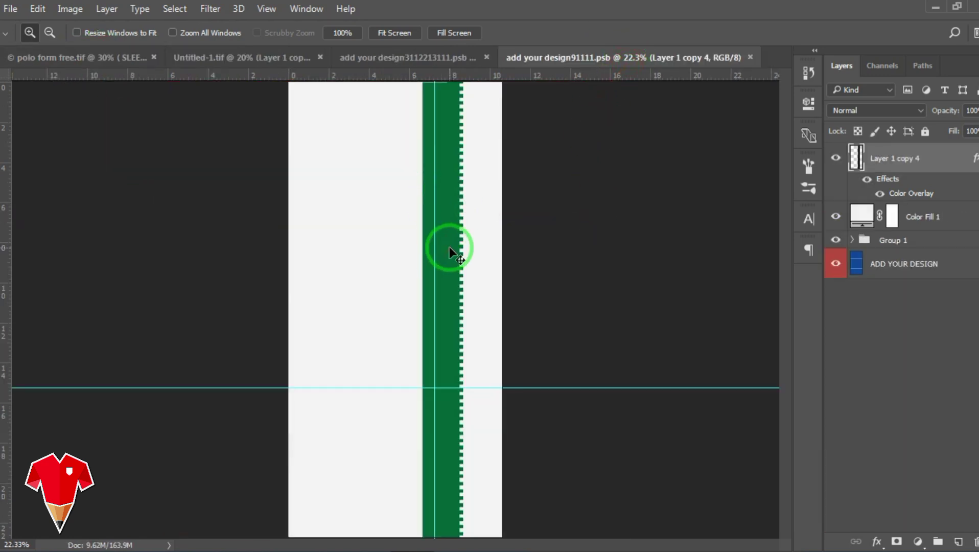
drag(449, 247, 443, 247)
key(ctrl+s)
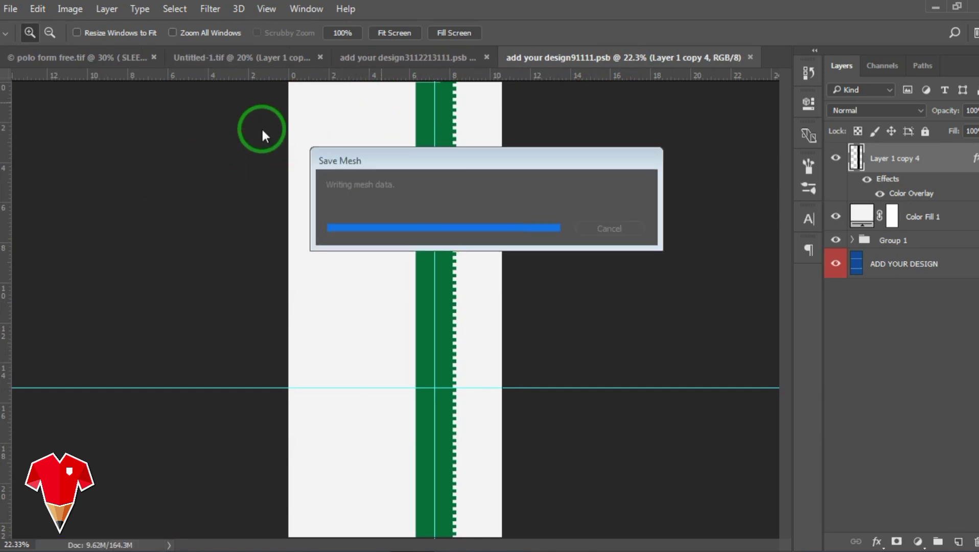
click(81, 58)
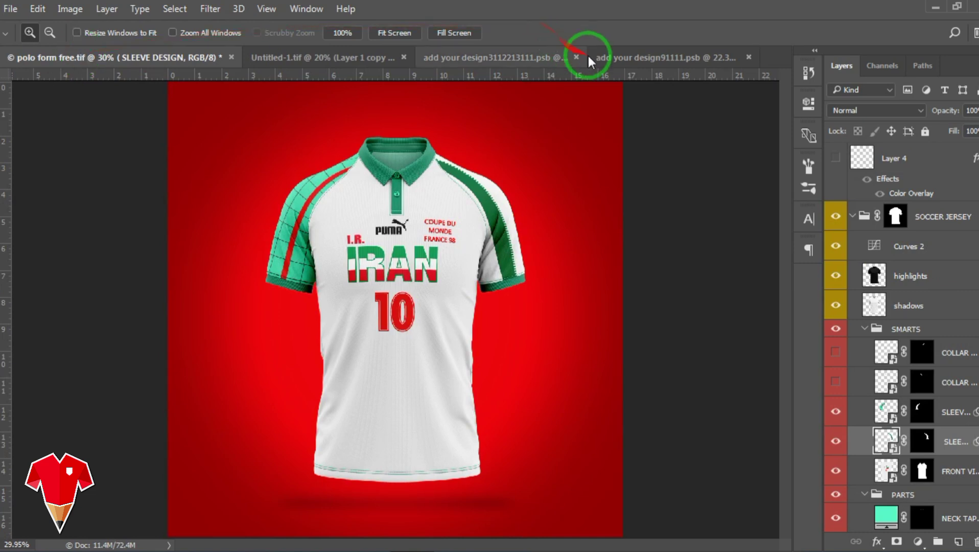
- Try the green stripe about 0.6 cm further left in the sleeve design, saving it to compare on the mockup
click(634, 55)
drag(442, 232, 431, 234)
key(ctrl+s)
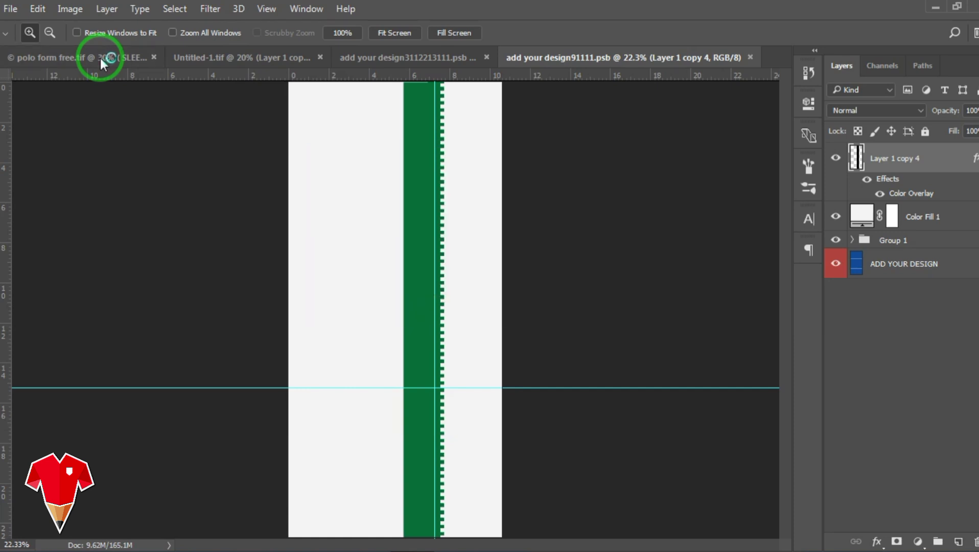
click(100, 57)
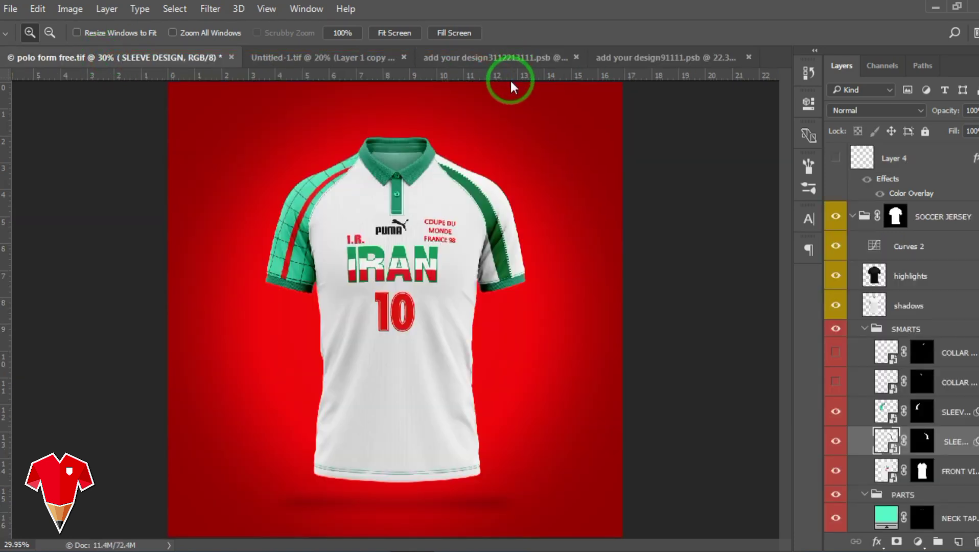
- Check the player photo in Untitled-1.tif and move the sleeve's green stripe about 0.6 cm back to the right
click(322, 58)
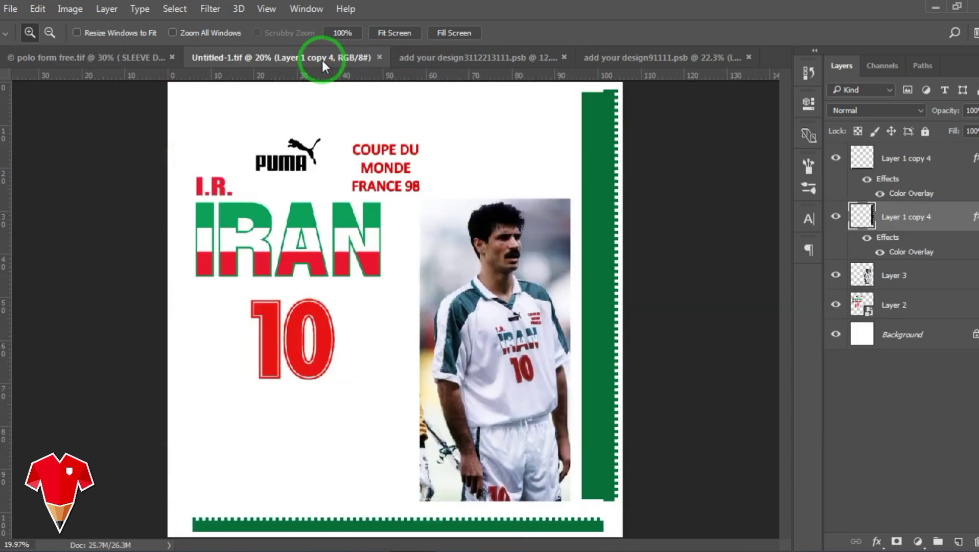
click(615, 56)
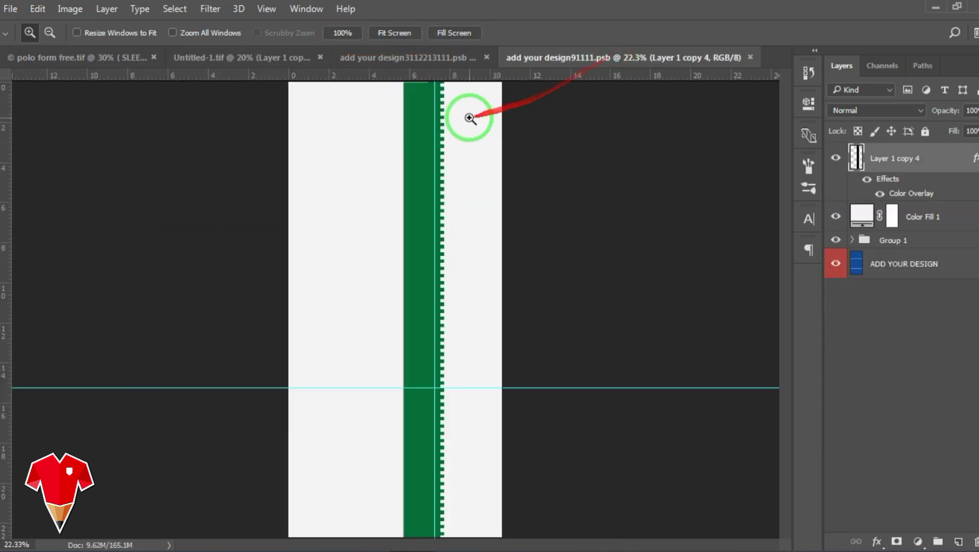
drag(414, 138, 431, 138)
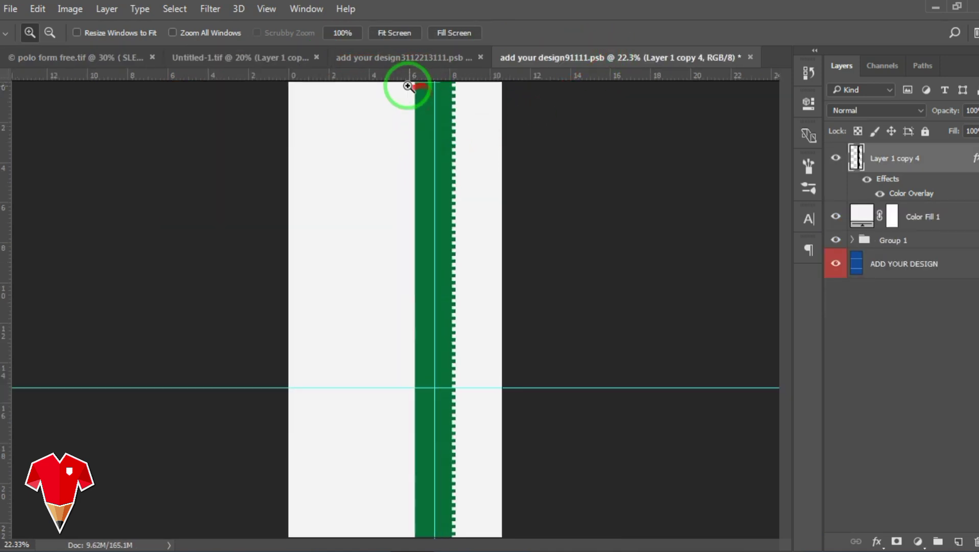
- Widen the green stripe by stretching a full-height selection inside it leftward to about 1.5 cm, then save and check the mockup
click(2, 100)
drag(420, 83, 435, 545)
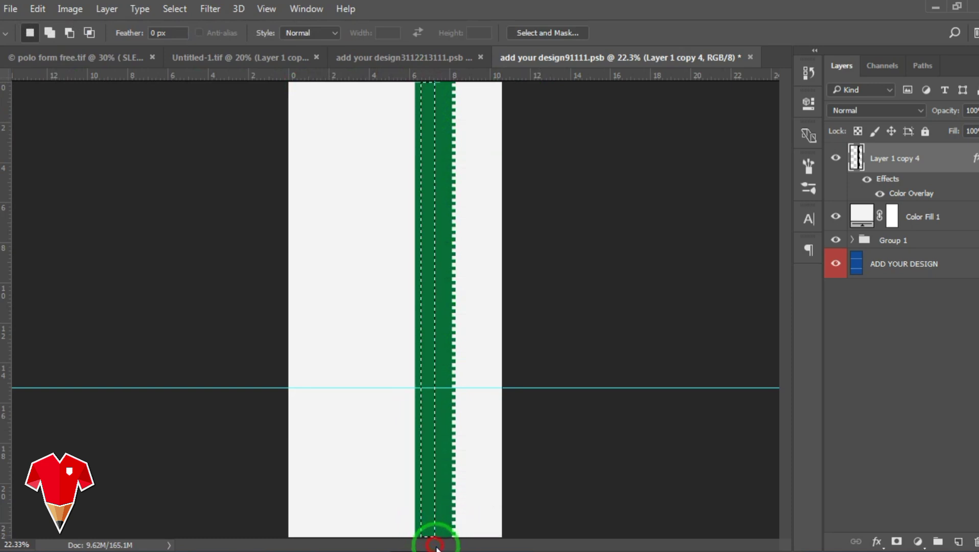
key(ctrl+t)
drag(419, 310, 399, 313)
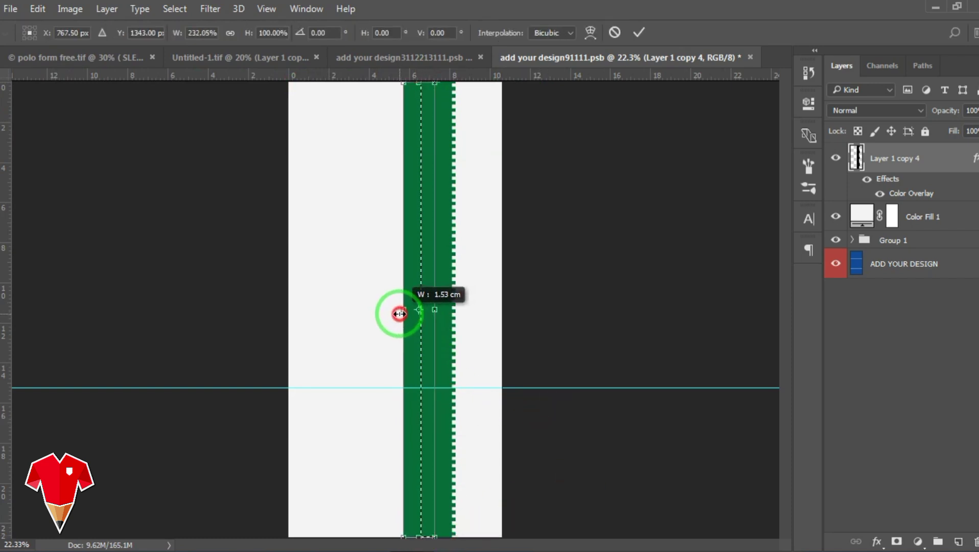
click(639, 32)
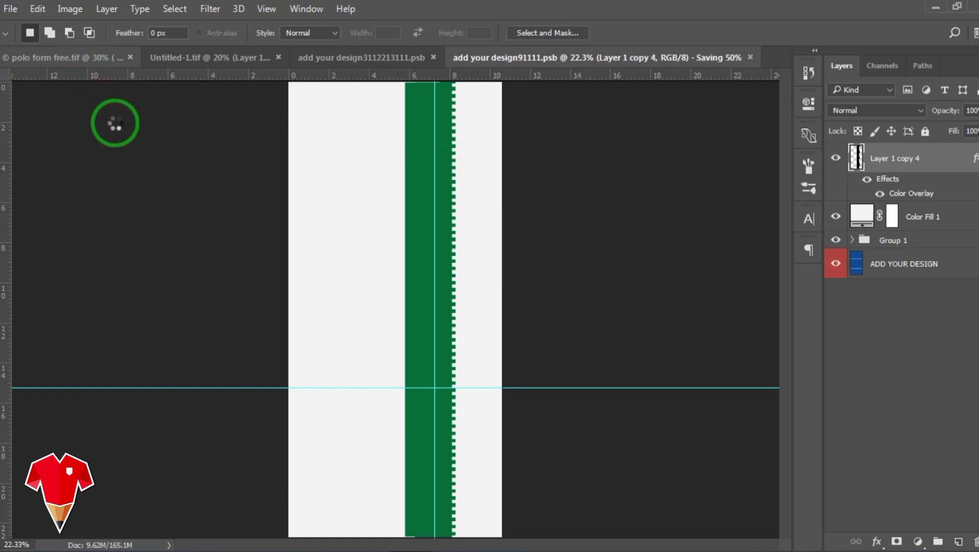
click(100, 59)
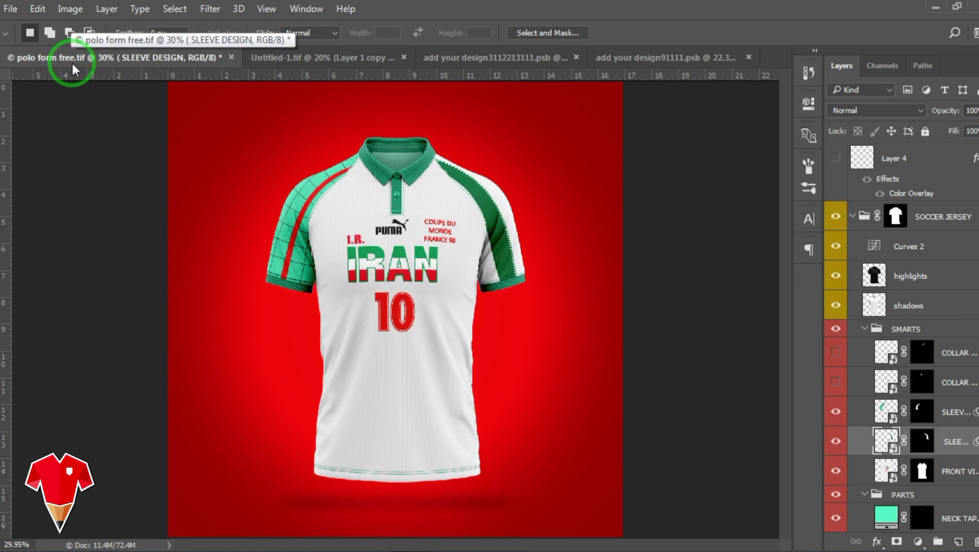
- Nudge the widened green stripe slightly left in the sleeve design, save it, and check the updated mockup
click(638, 60)
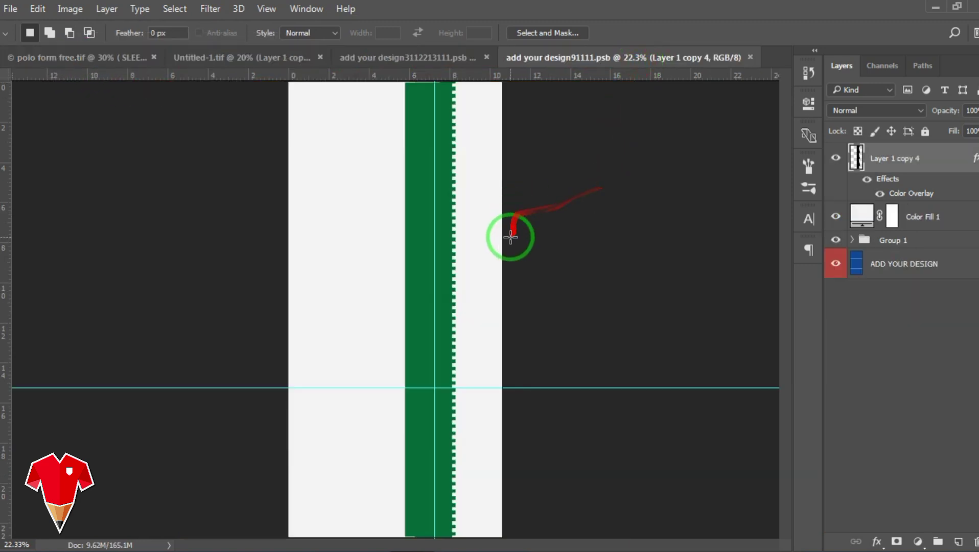
key(ctrl+shift+Left)
key(ctrl+shift+Left)
key(ctrl+shift+Left)
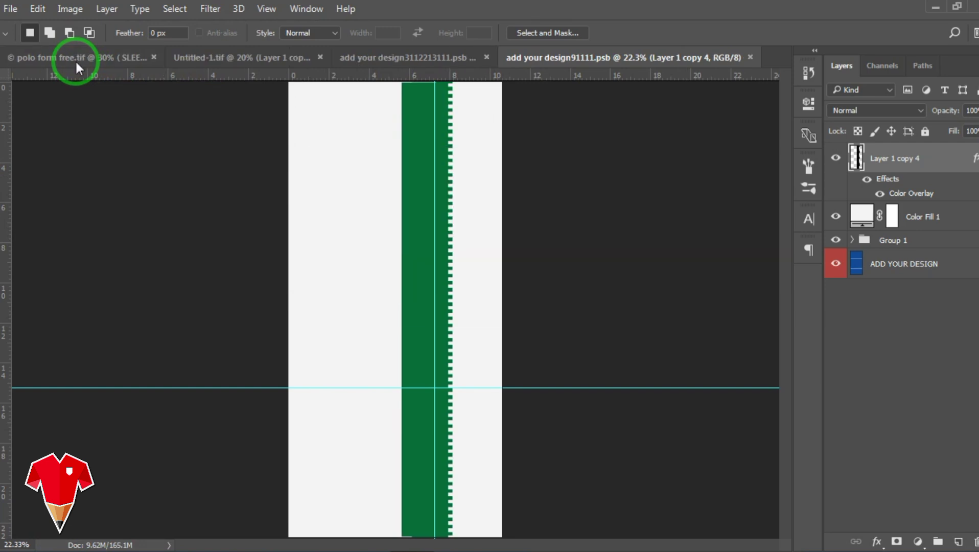
click(75, 60)
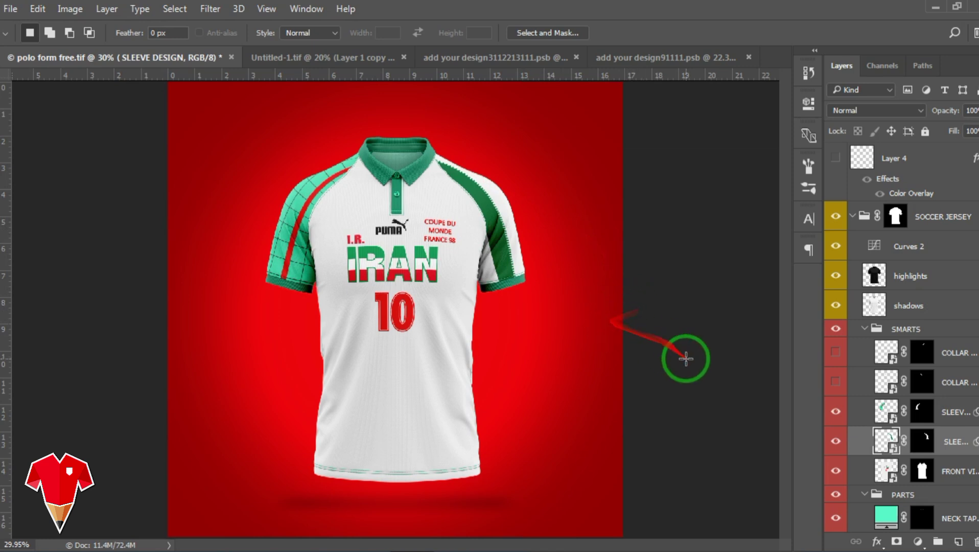
- Close the front design document and bring up the reference artwork in Untitled-1.tif
click(511, 59)
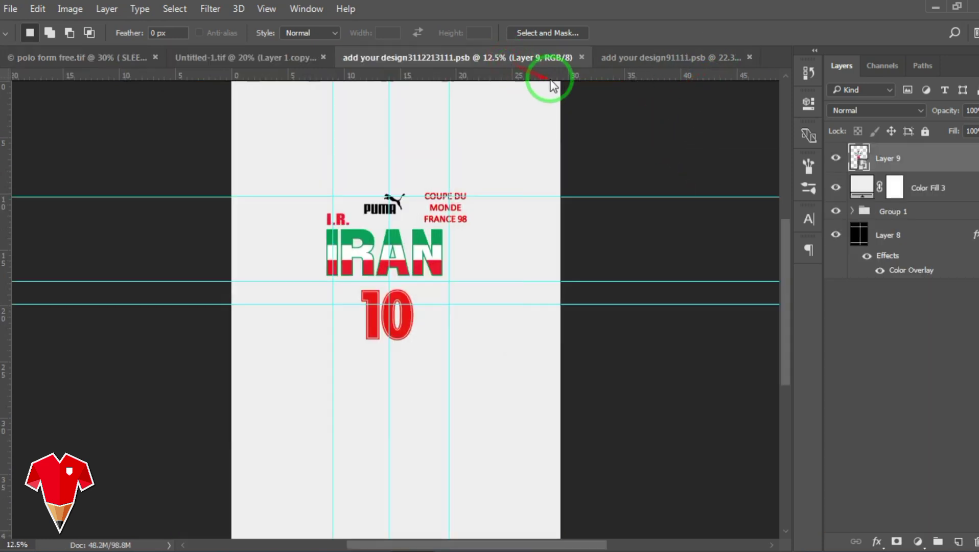
click(582, 57)
click(379, 58)
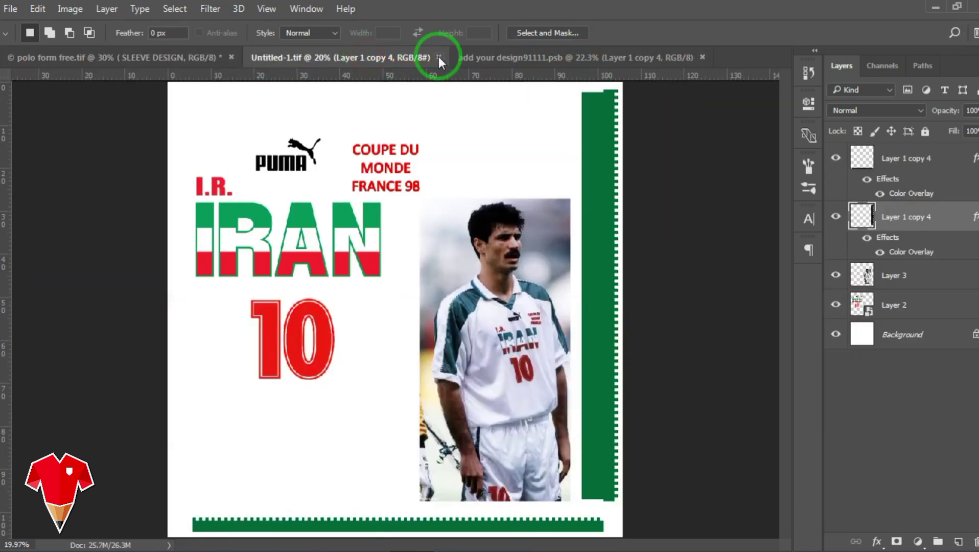
- Open the other sleeve's design smart object from the mockup and group Layer 3 through Layer 4 above the turquoise fill
click(167, 60)
click(884, 410)
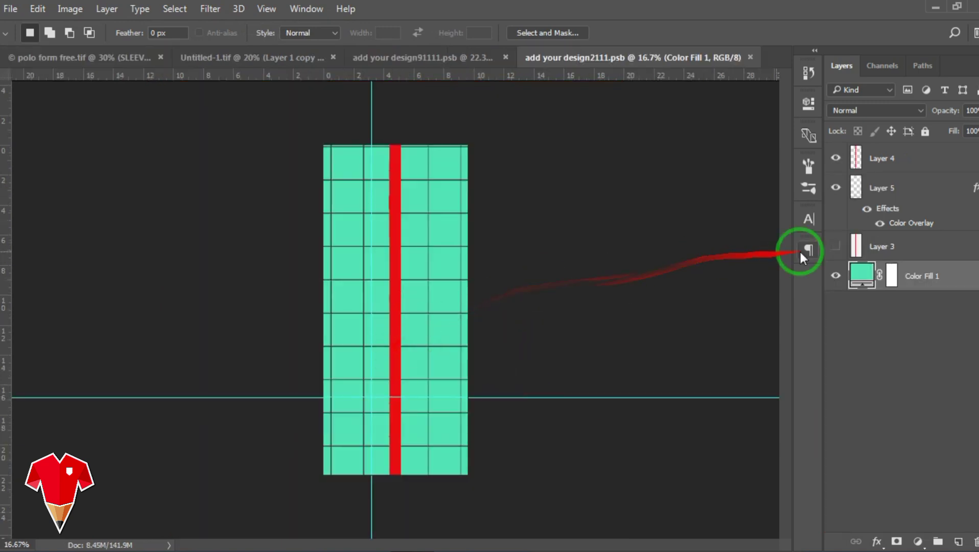
click(936, 247)
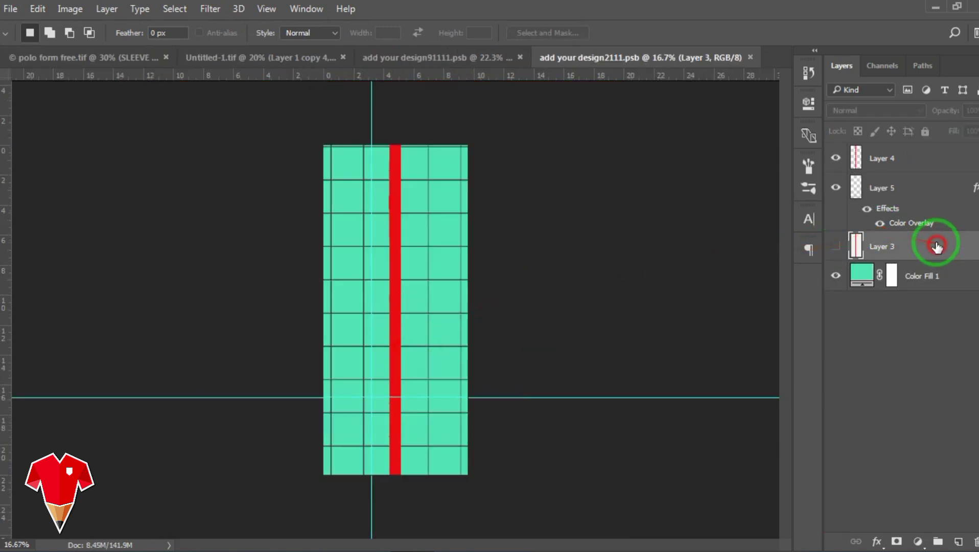
shift+click(935, 150)
key(ctrl+g)
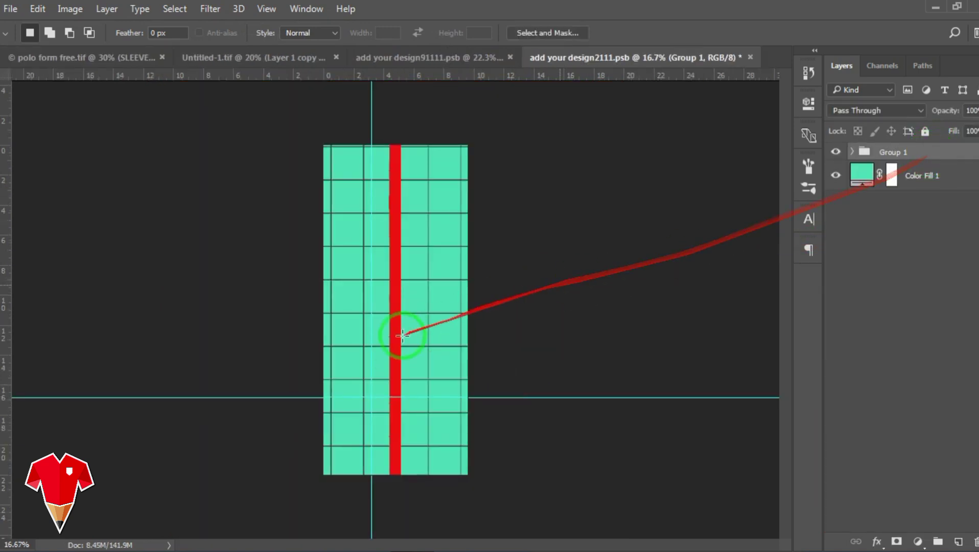
- Add a light grey (#ececec) solid colour fill above the group and hide it to expose the grid for positioning
click(927, 540)
click(887, 209)
drag(625, 269, 539, 227)
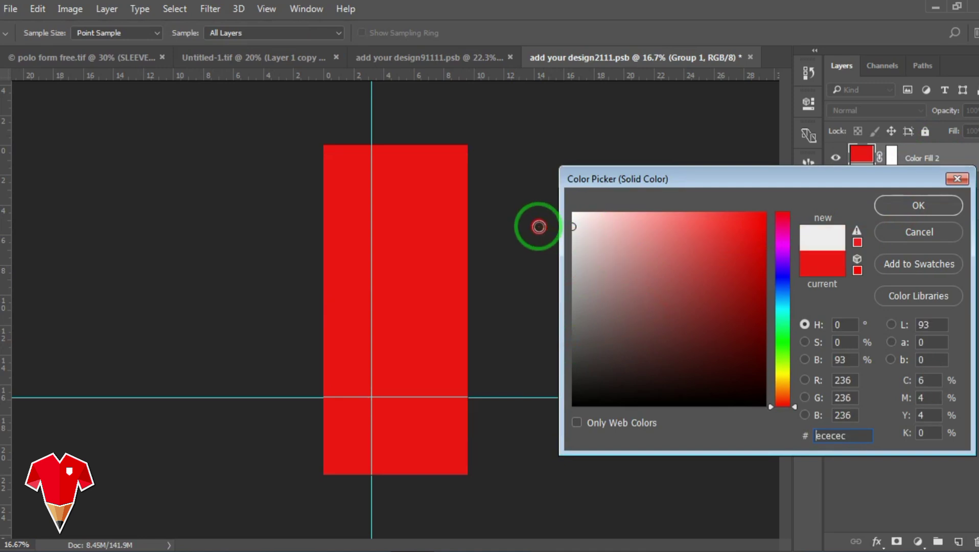
click(940, 205)
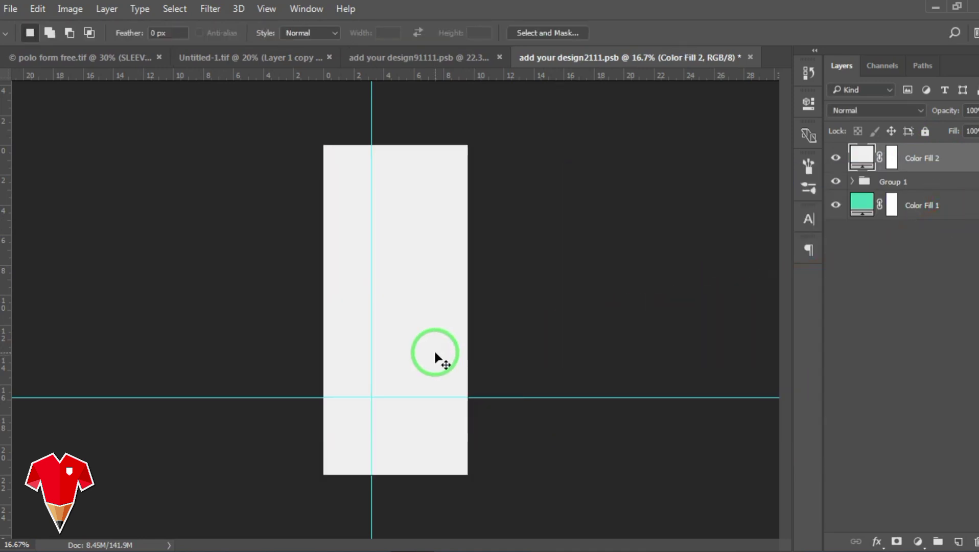
key(ctrl+plus)
click(841, 160)
click(840, 160)
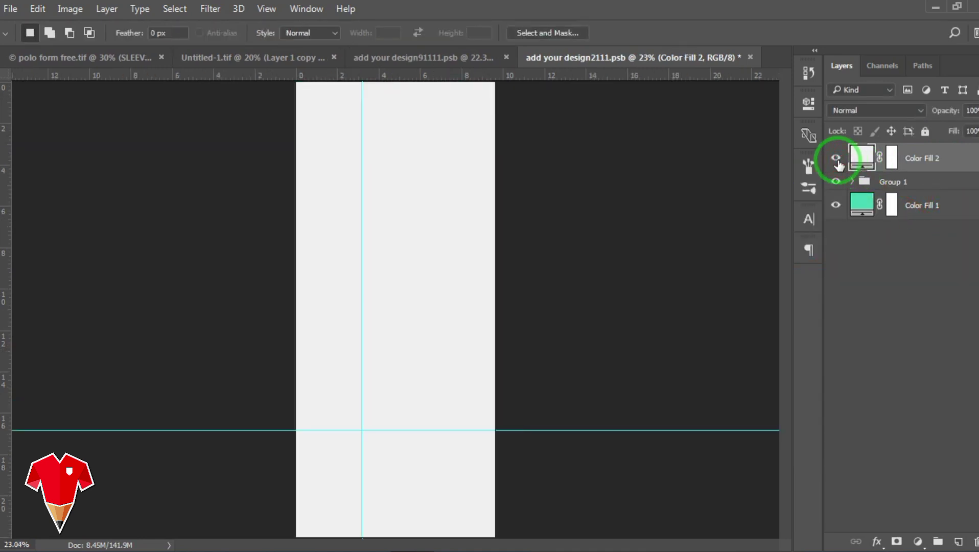
double_click(841, 159)
click(836, 159)
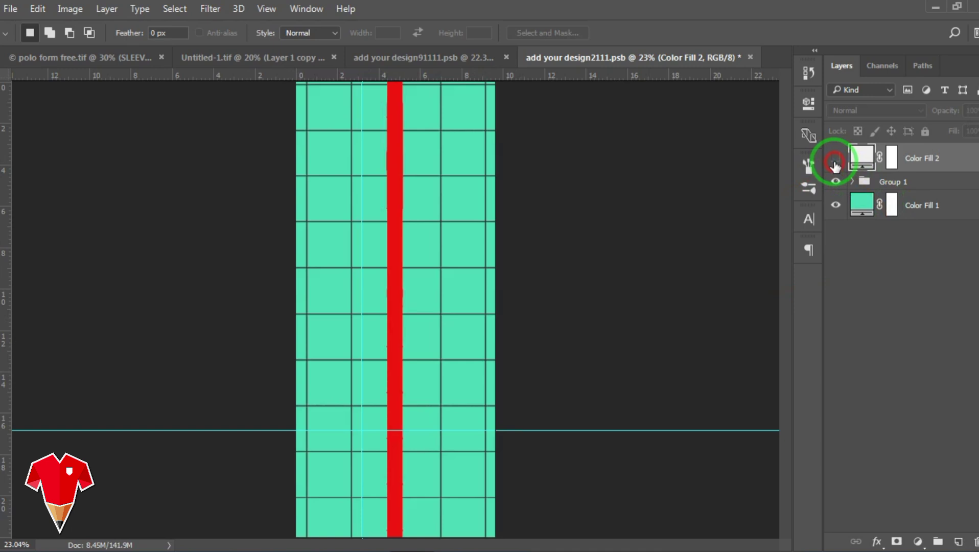
- Copy the green dashed stripe from the first sleeve design, flip it horizontally, and shift it about 1.13 cm left and 4.50 cm up
click(387, 58)
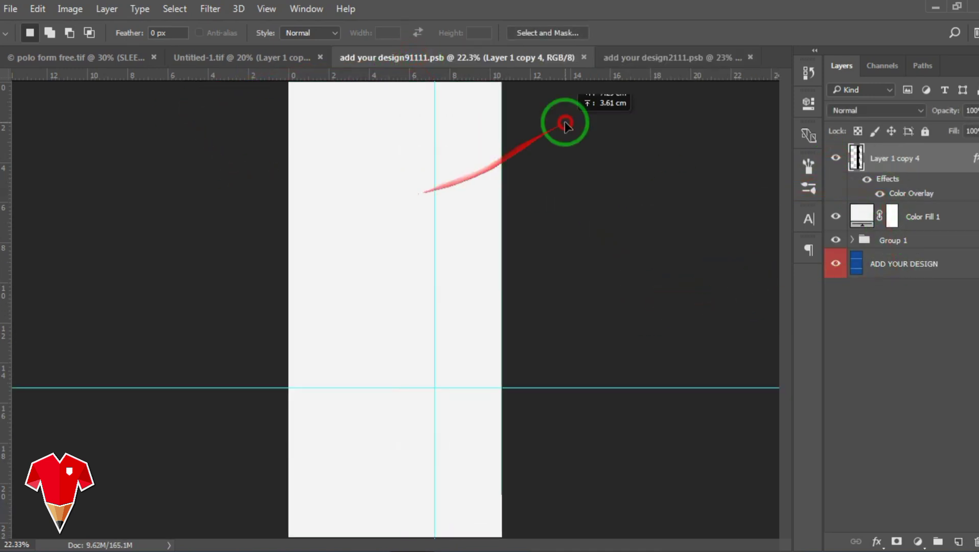
click(638, 59)
key(ctrl+t)
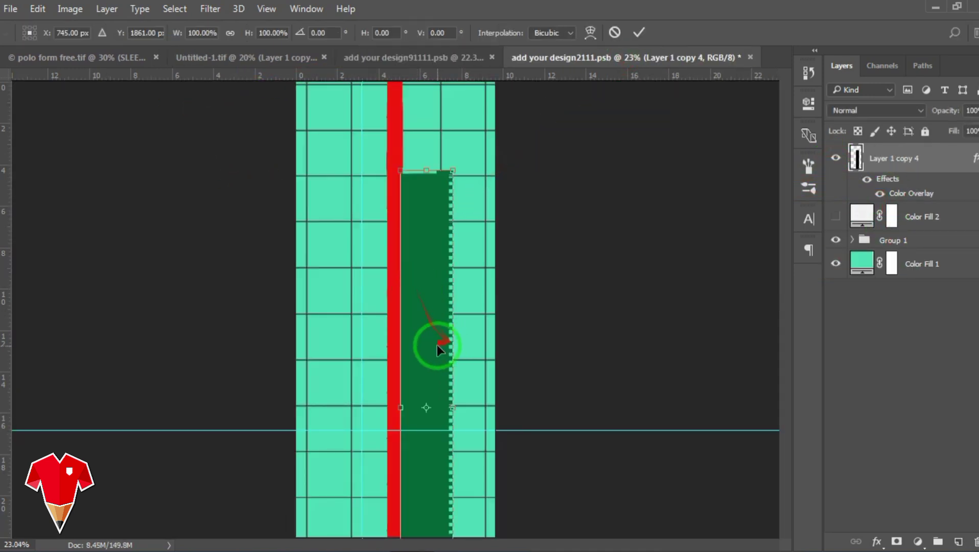
right_click(436, 345)
click(525, 318)
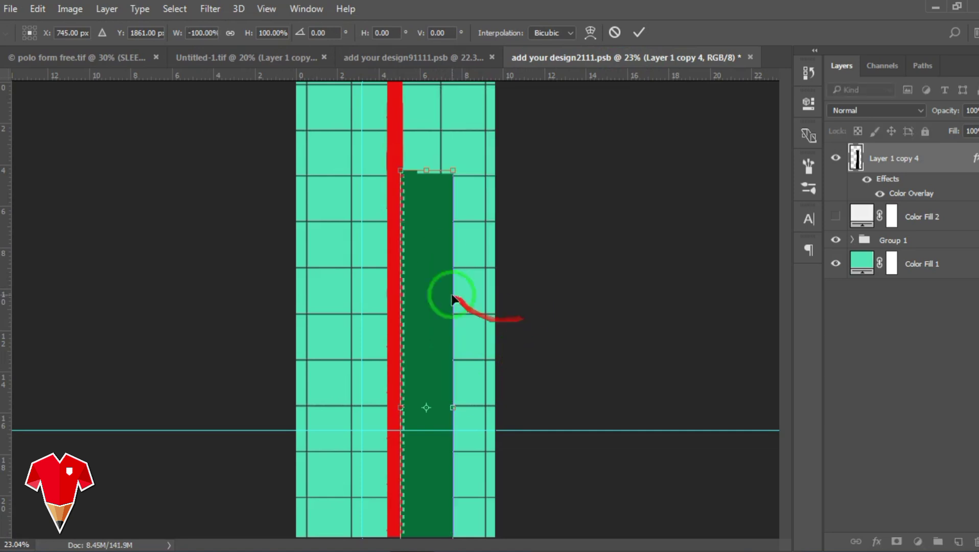
drag(448, 294, 405, 202)
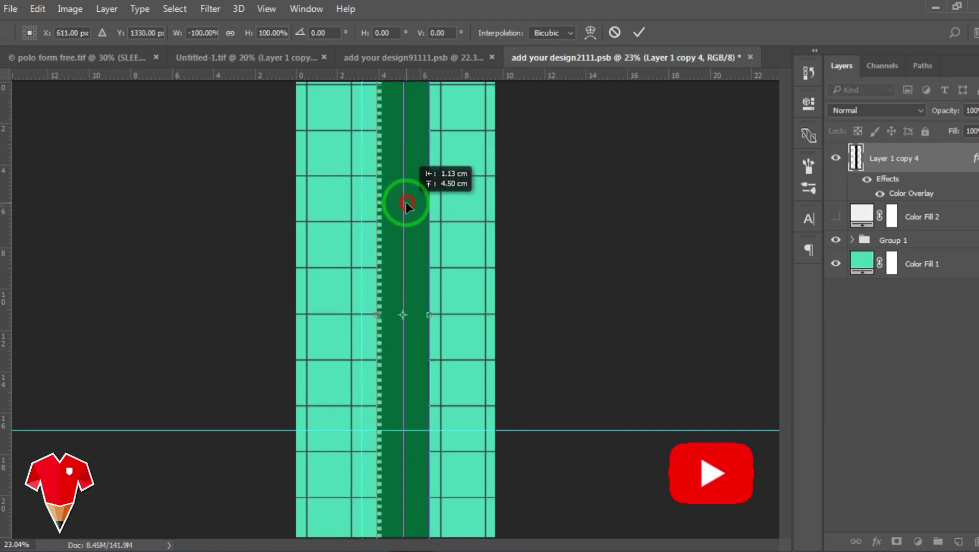
click(639, 32)
- Show the light grey fill behind the stripe, save the sleeve design, and check the mockup
click(835, 216)
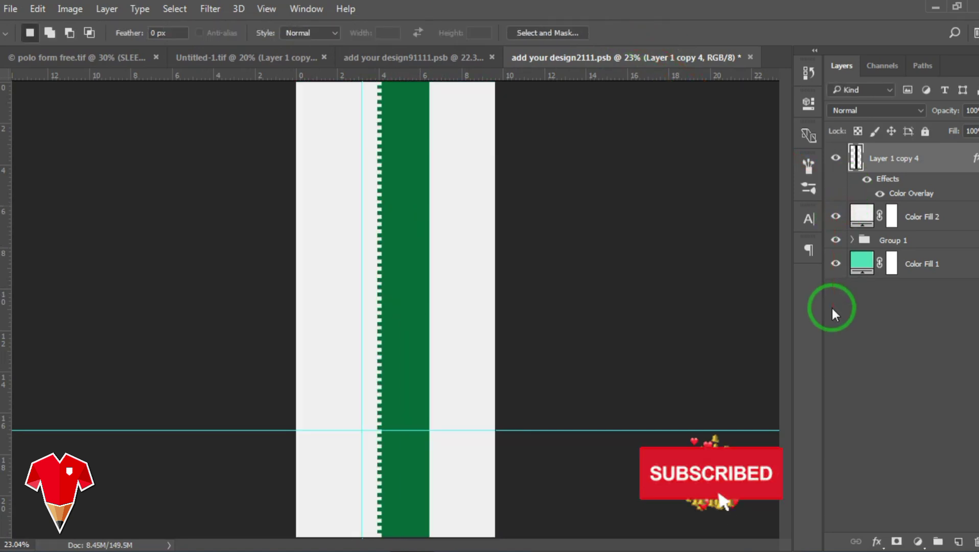
key(ctrl+s)
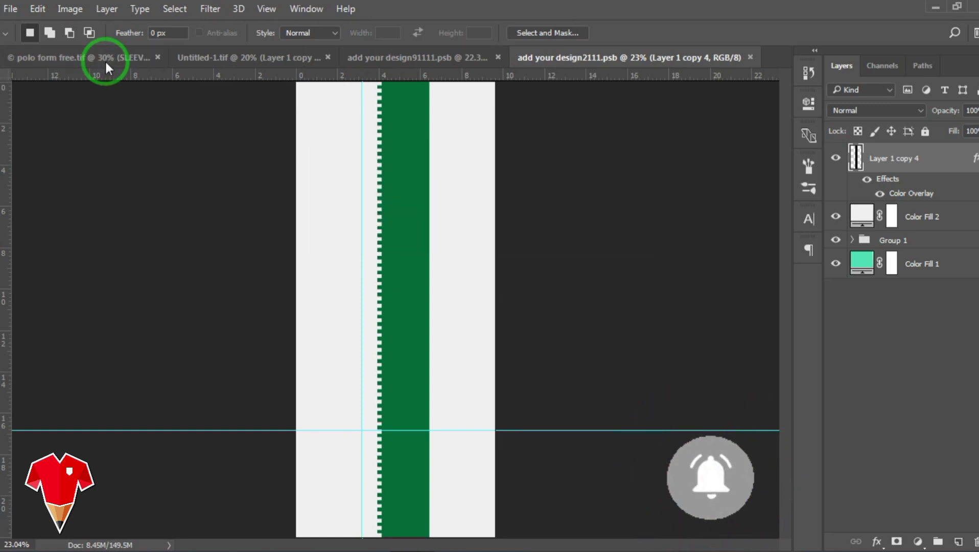
click(106, 60)
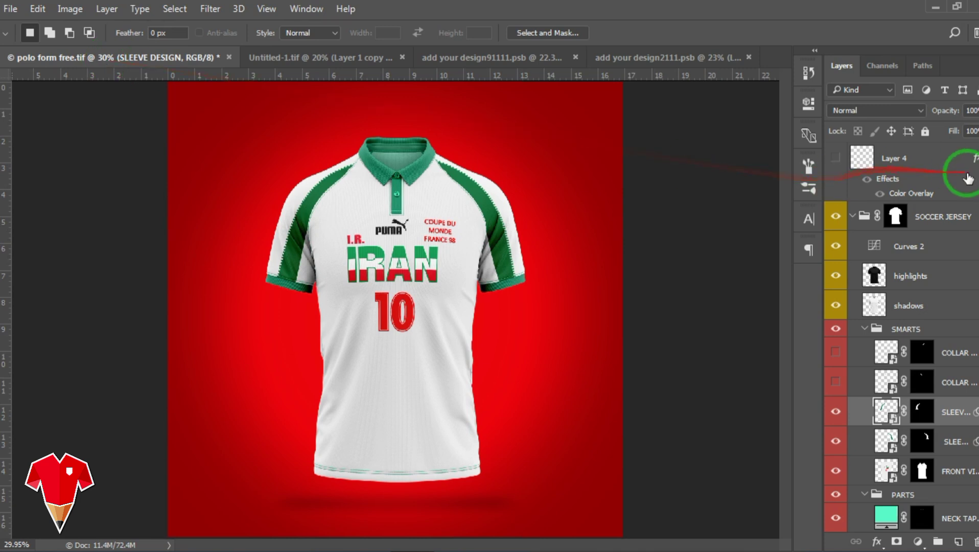
- Check the player photo in Untitled-1.tif and show both collar design layers in the mockup
scroll(909, 256, down, 3)
click(356, 61)
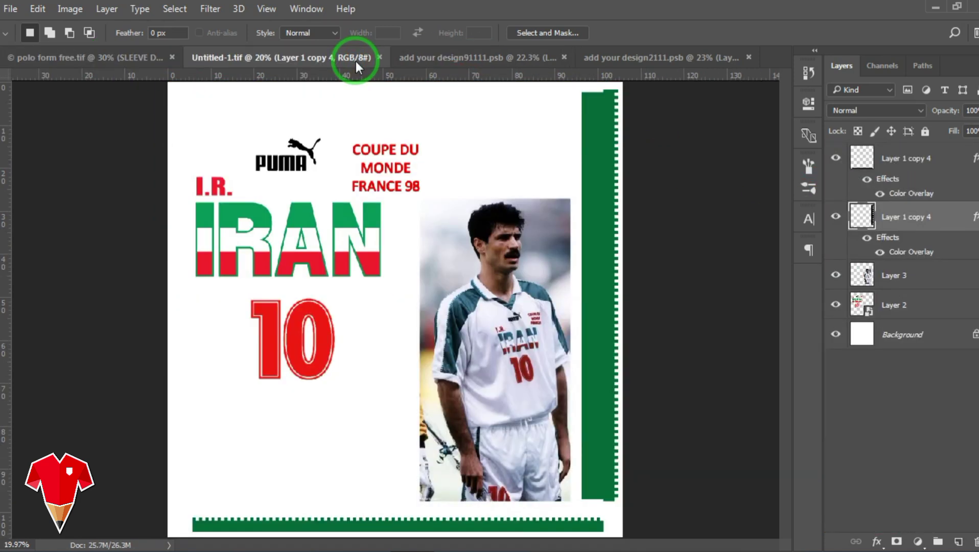
click(115, 57)
click(835, 354)
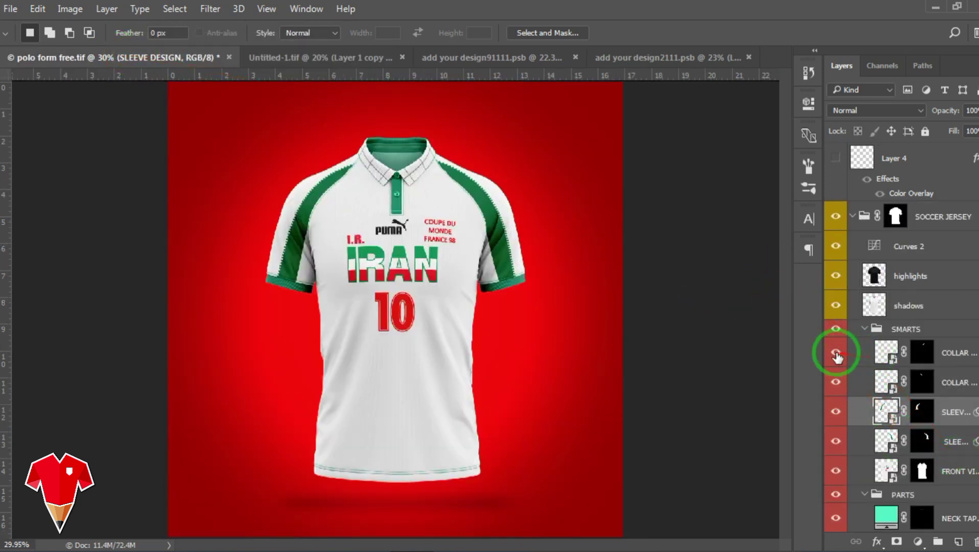
- Open the lower collar design layer's smart object and add an off-white (#f1f1f1) solid colour fill over its grid
double_click(888, 384)
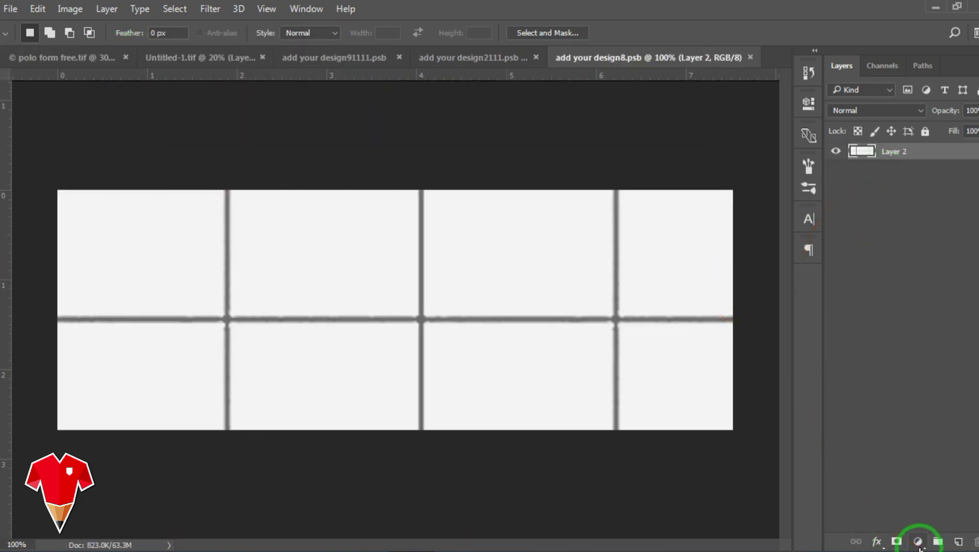
click(918, 541)
click(915, 215)
drag(656, 256, 526, 223)
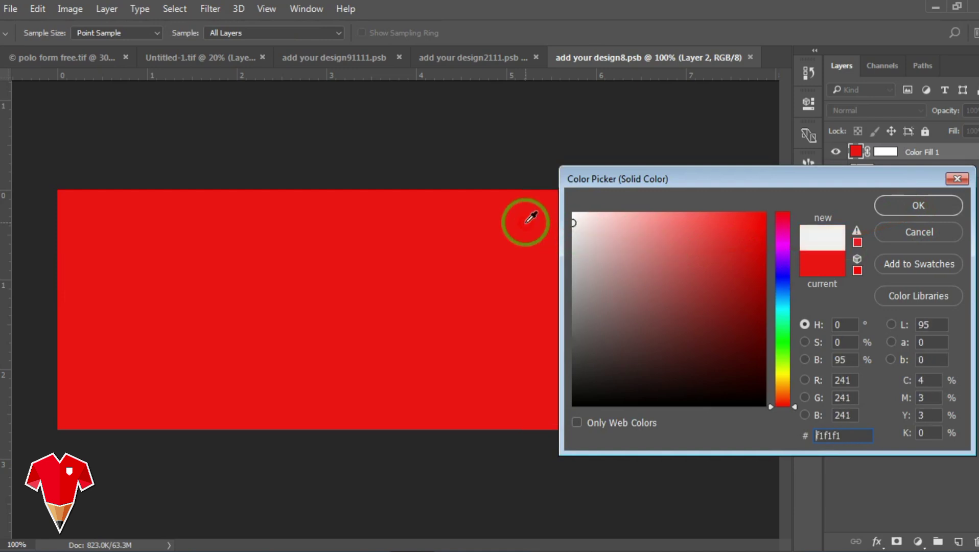
key(Return)
- Close the two sleeve design documents and bring up the reference artwork in Untitled-1.tif
click(466, 57)
click(630, 58)
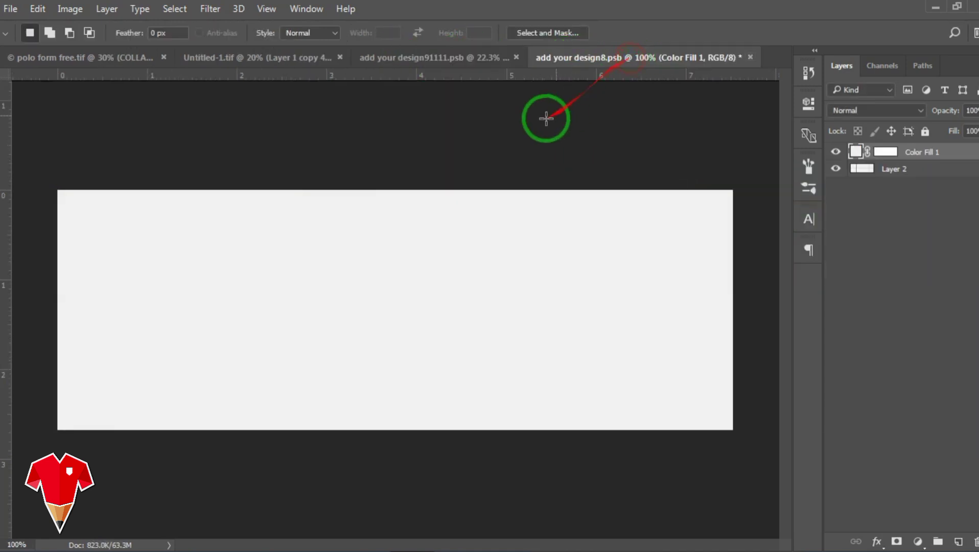
click(504, 58)
click(586, 58)
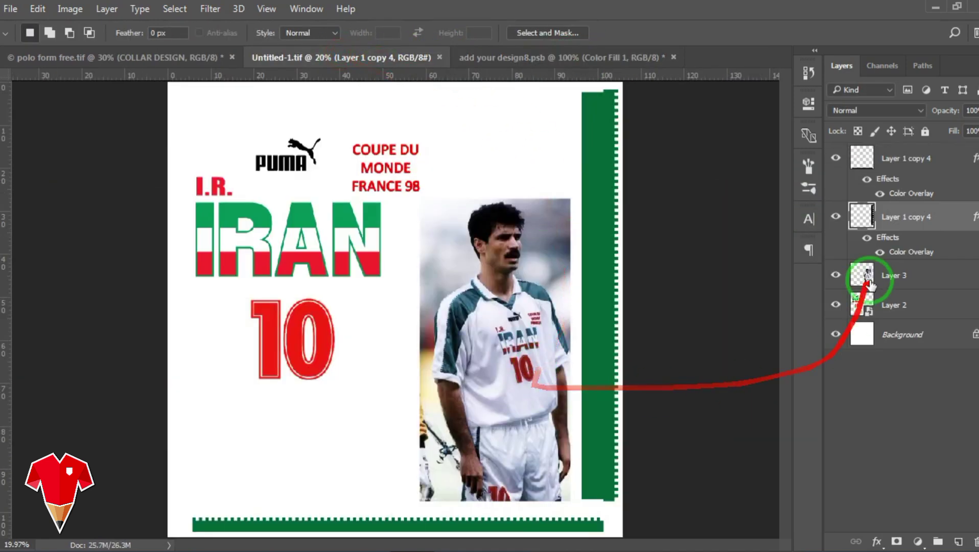
- Copy the horizontal green dashed stripe into the collar design, save it, and inspect the collar up close in the mockup
drag(404, 499, 343, 226)
key(z)
drag(328, 130, 431, 211)
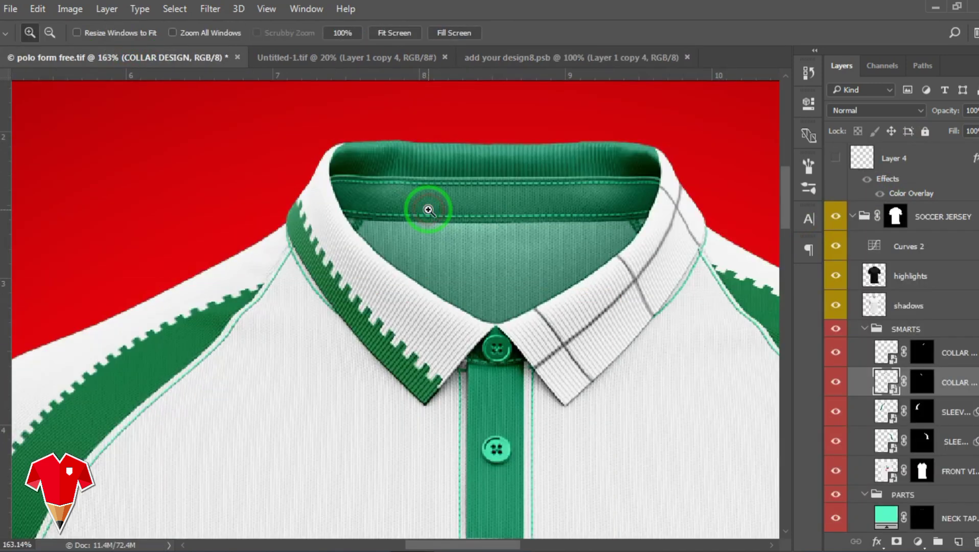
- Move the green stripe slightly lower in the collar design, save it, and check the mockup's collar
click(556, 58)
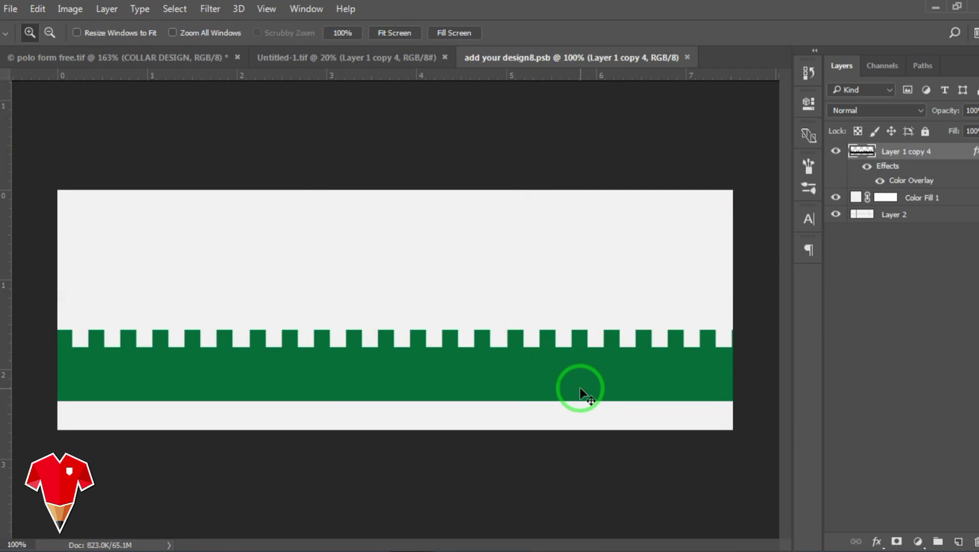
key(ctrl+z)
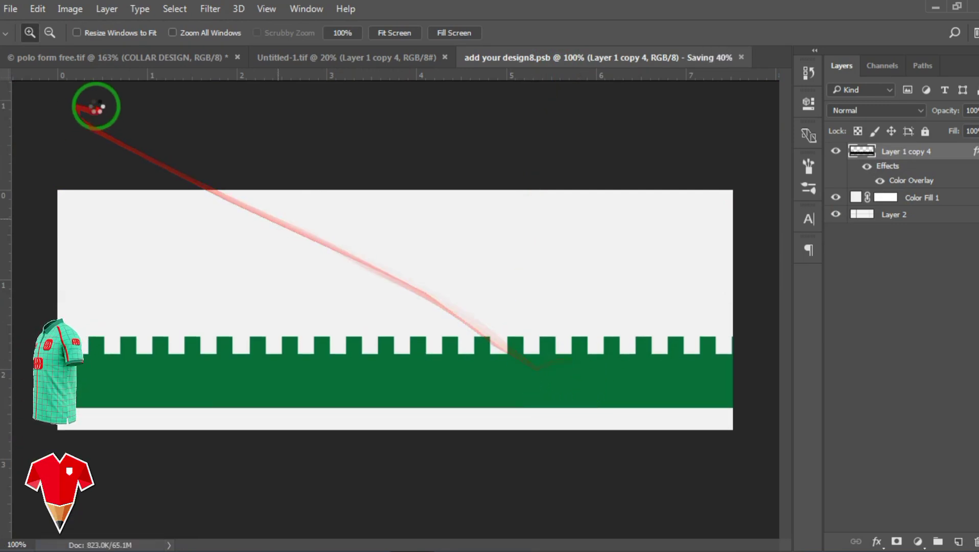
click(115, 60)
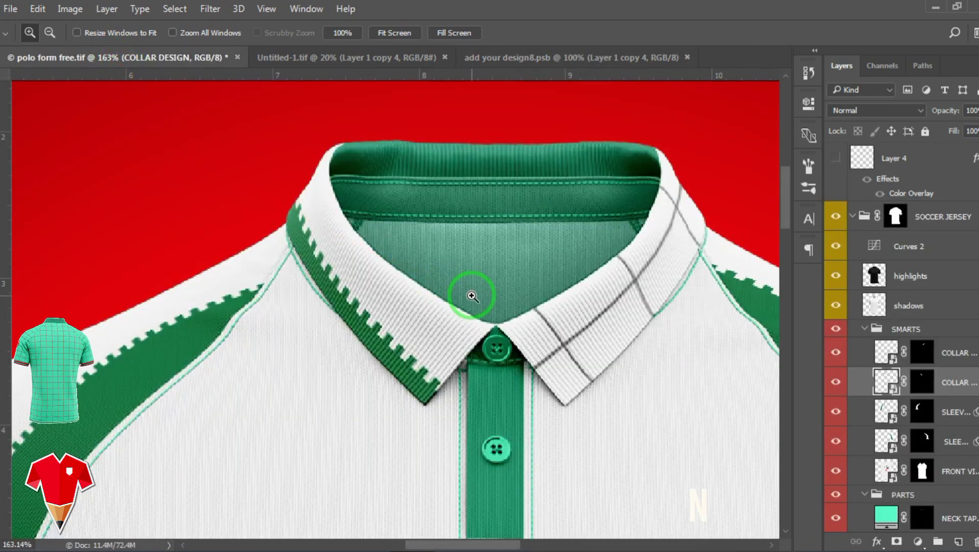
- Open the other collar half's design smart object and cover its grid with an off-white (#f2f2f2) solid colour fill
double_click(889, 358)
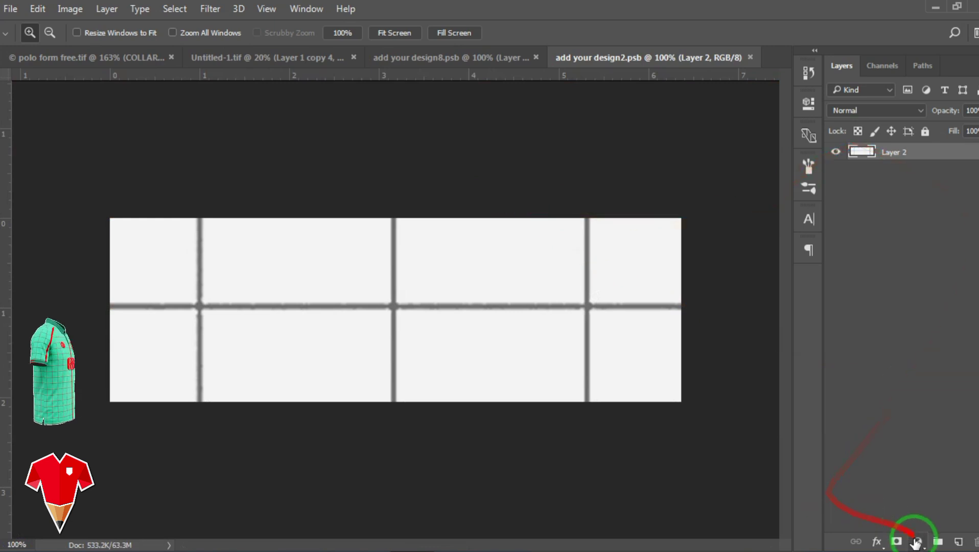
click(918, 541)
click(922, 214)
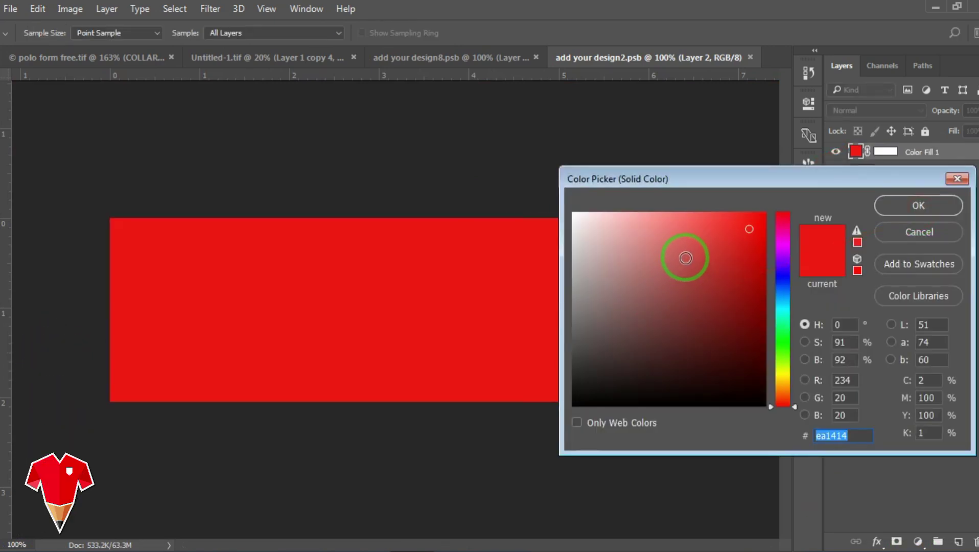
mouse_move(699, 287)
mouse_down()
mouse_move(573, 225)
mouse_move(538, 222)
mouse_up()
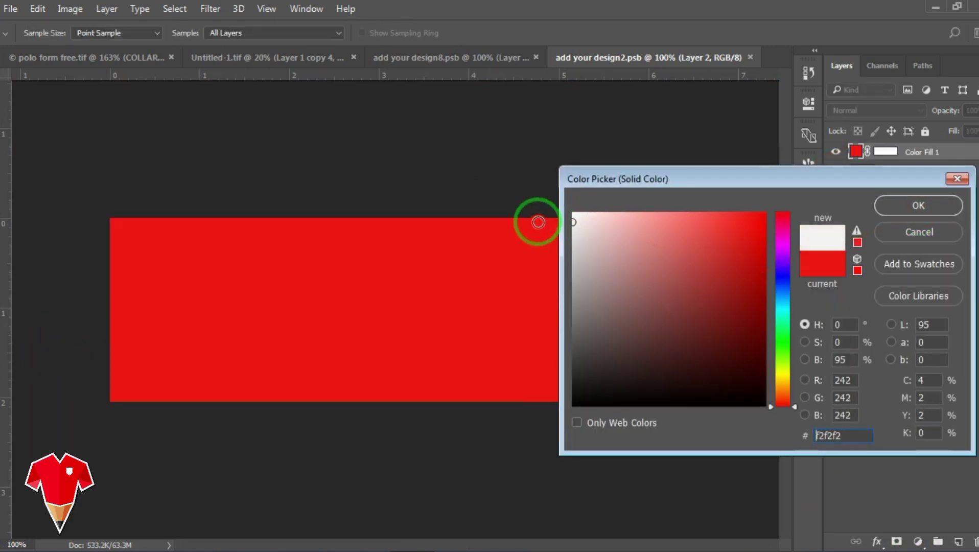
click(891, 207)
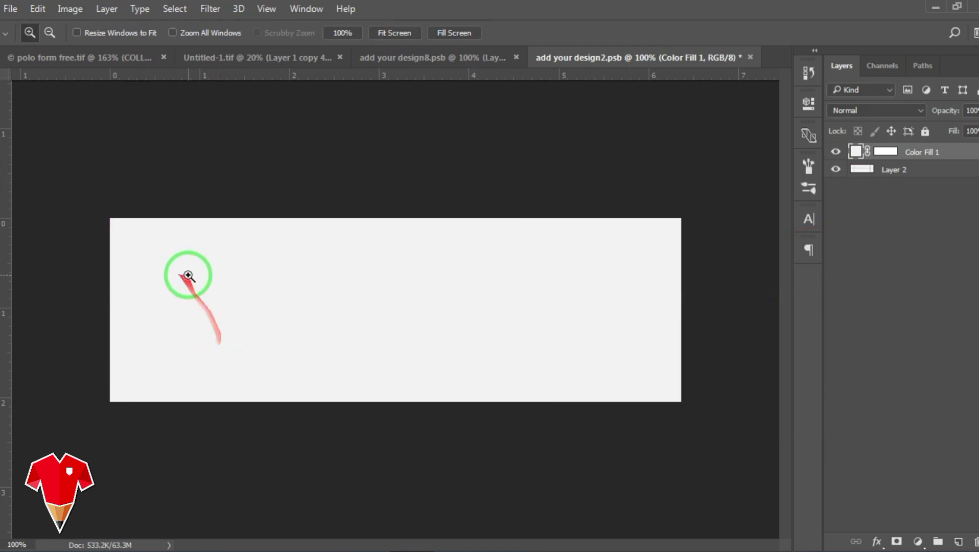
- Copy the green dashed stripe from add your design8.psb into the lower part of this collar design, save it, and check the mockup
click(411, 57)
mouse_move(417, 383)
mouse_down()
mouse_move(587, 81)
mouse_move(602, 75)
mouse_move(429, 368)
mouse_up()
key(ctrl+s)
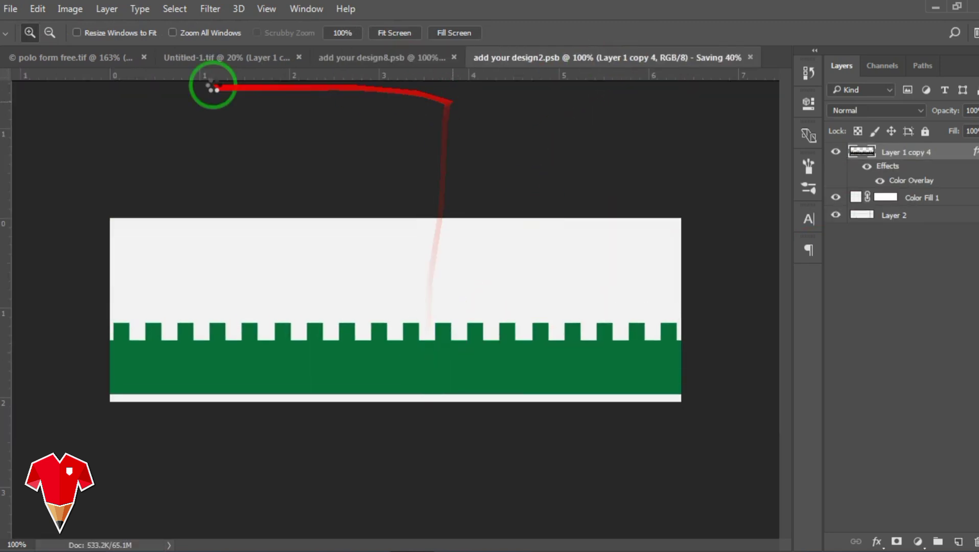
click(123, 58)
- Nudge the green stripe about 0.1 cm lower in add your design2.psb, save it, and compare both collar halves in the mockup
click(643, 56)
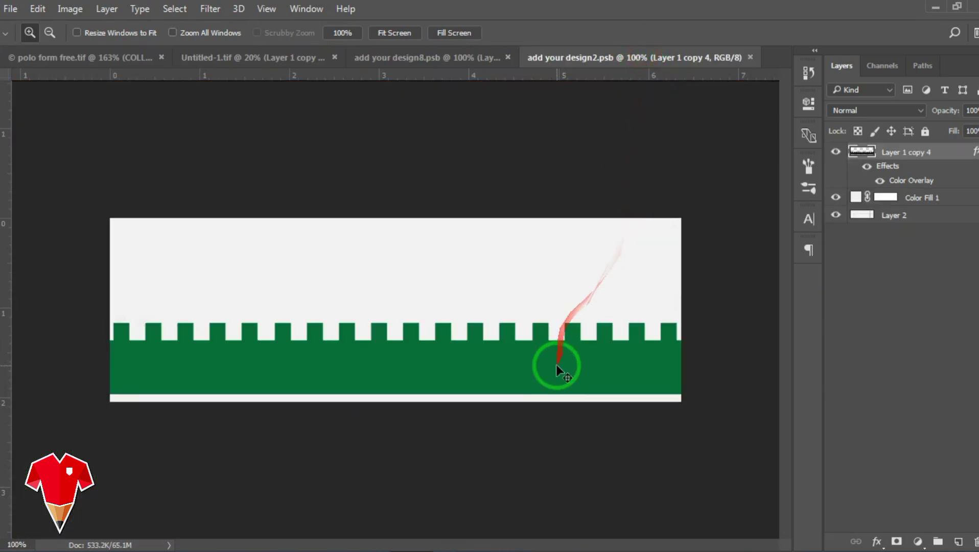
key(Down)
key(Down)
key(Down)
key(Down)
key(Down)
key(Down)
key(Down)
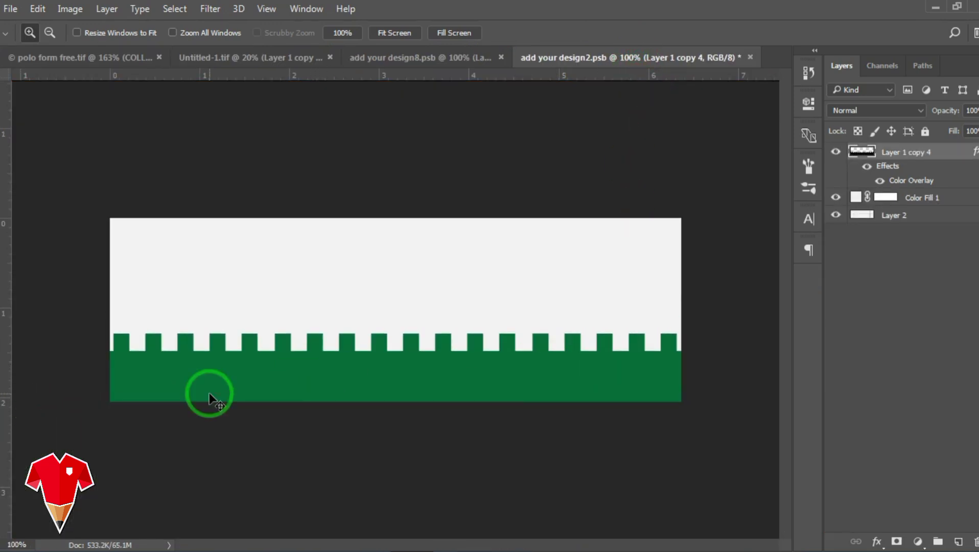
click(128, 61)
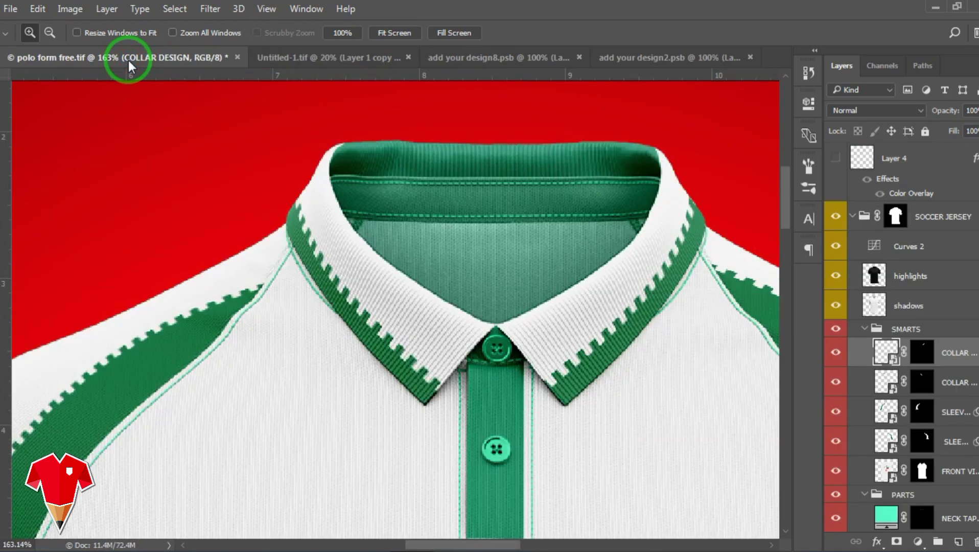
- Lower the stripe in add your design2.psb by about another 0.1 cm, checking the mockup in between, and save the design
click(634, 57)
drag(470, 373, 123, 57)
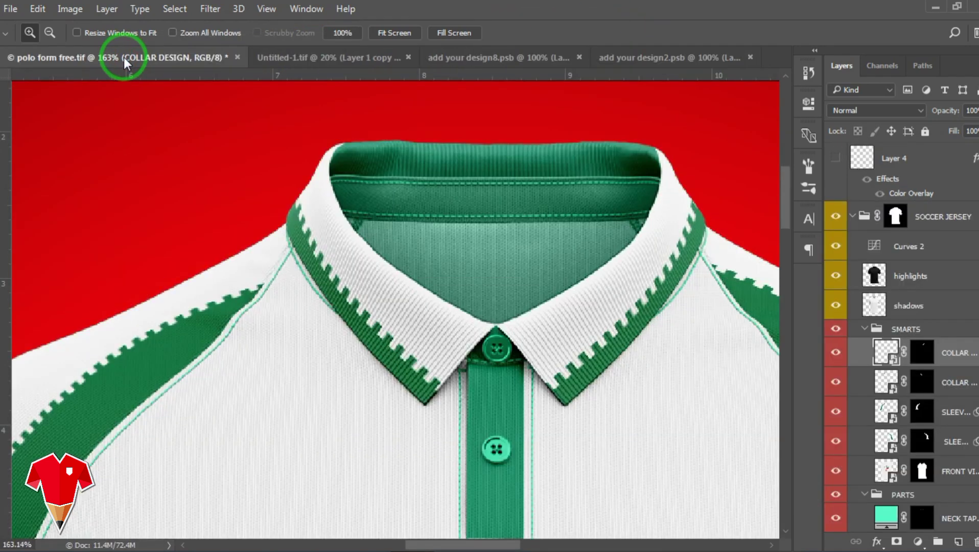
click(653, 61)
drag(449, 370, 449, 376)
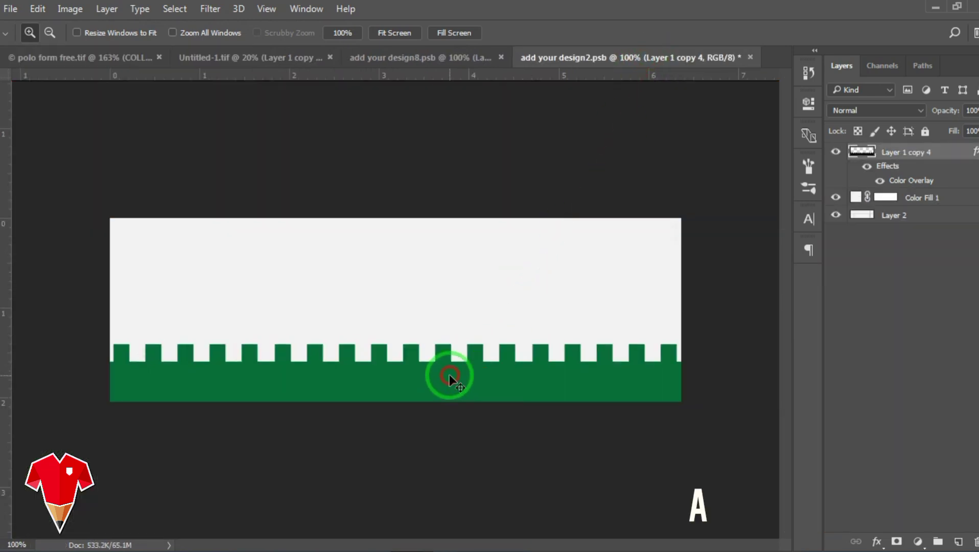
key(ctrl+s)
- Close add your design8.psb and save add your design2.psb, checking the collar in the mockup
click(385, 60)
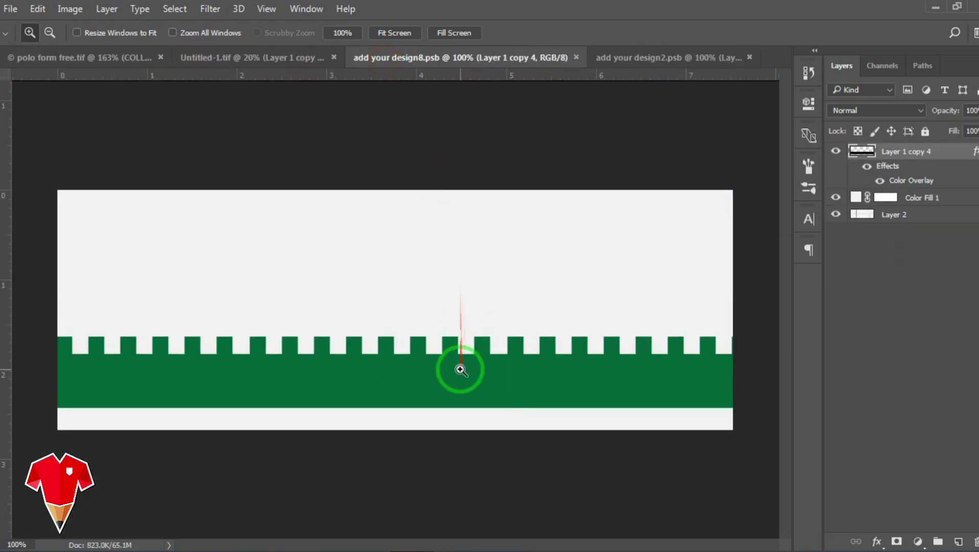
click(575, 57)
click(172, 60)
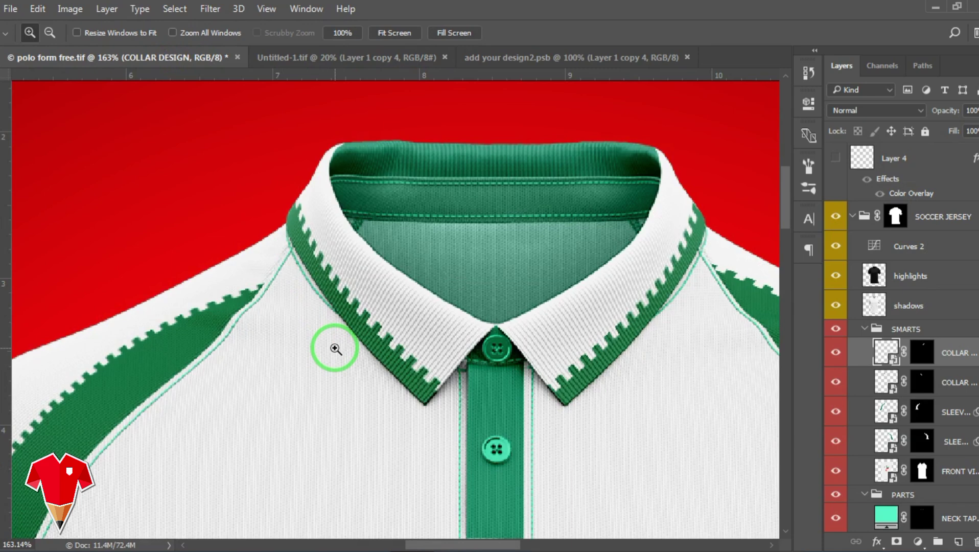
click(664, 56)
key(ctrl+s)
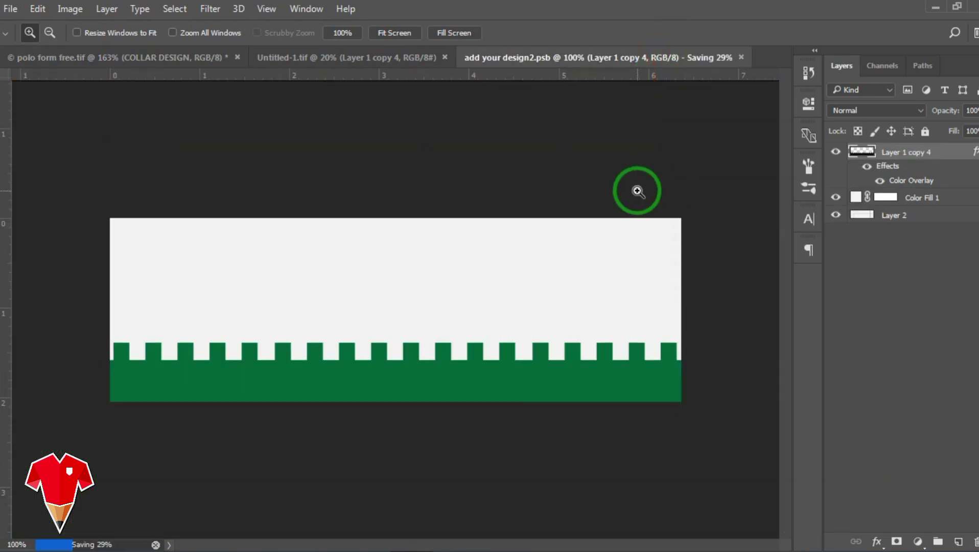
click(103, 59)
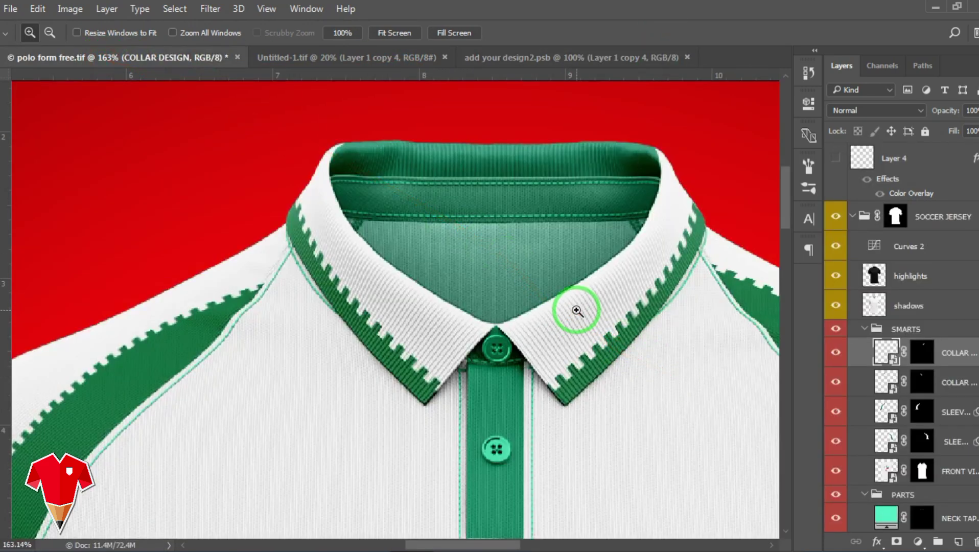
- Review the whole shirt mockup against the player reference photo in Untitled-1.tif
key(ctrl+0)
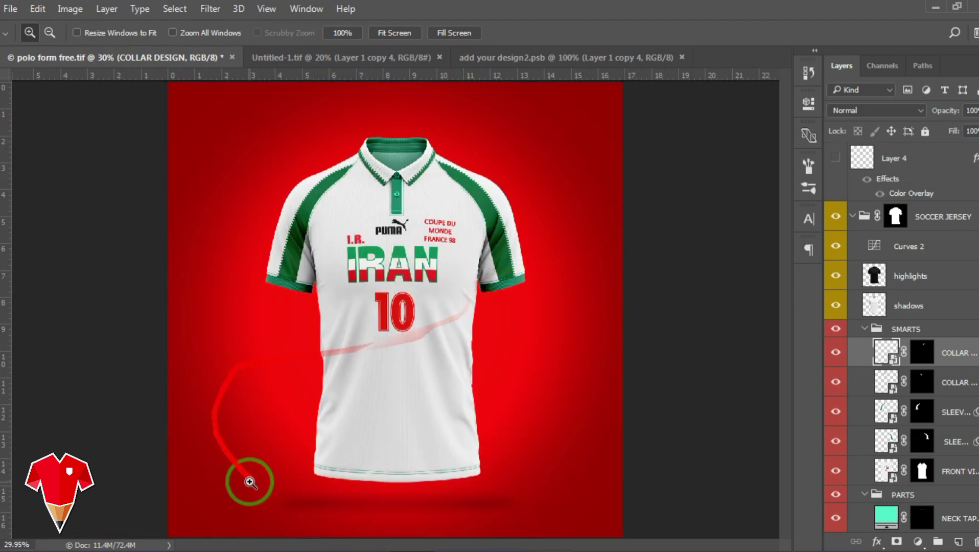
scroll(953, 368, down, 3)
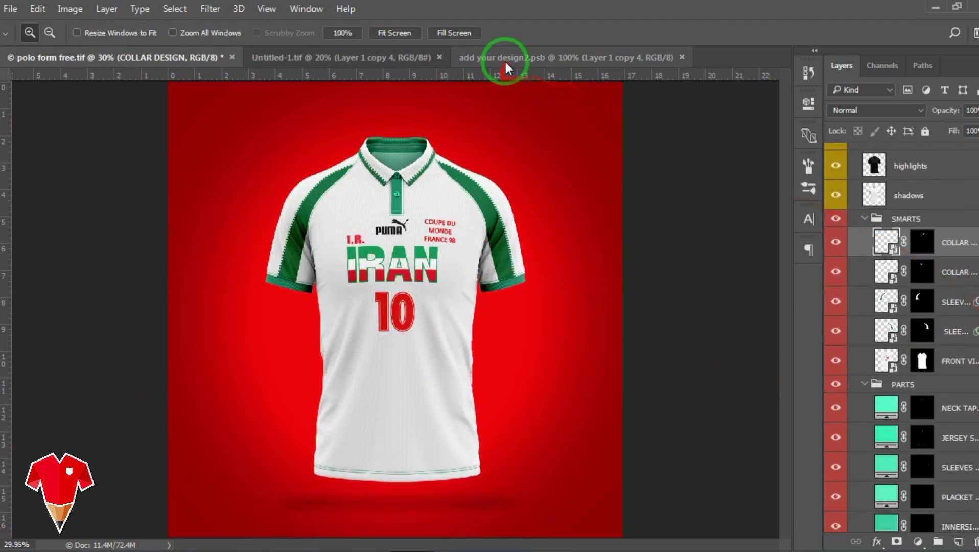
click(396, 57)
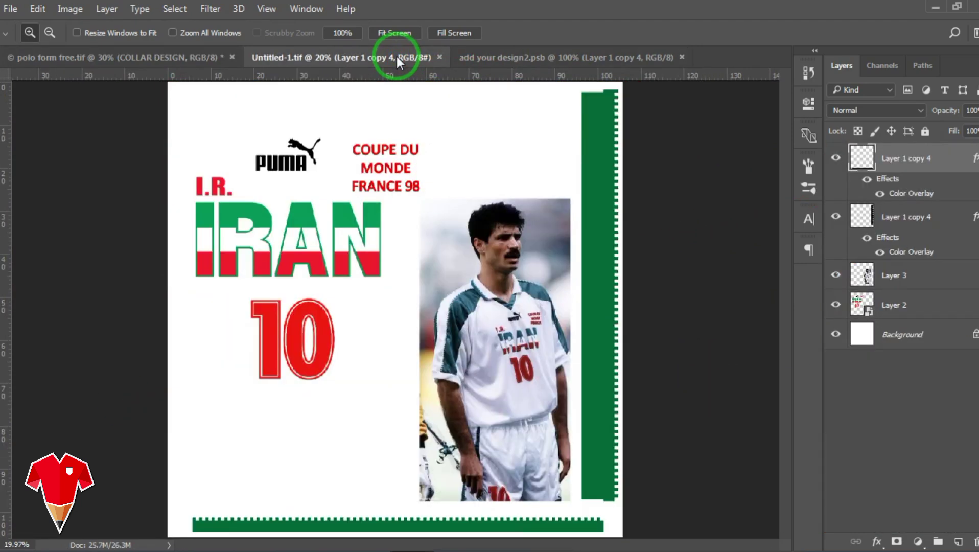
click(579, 57)
click(153, 64)
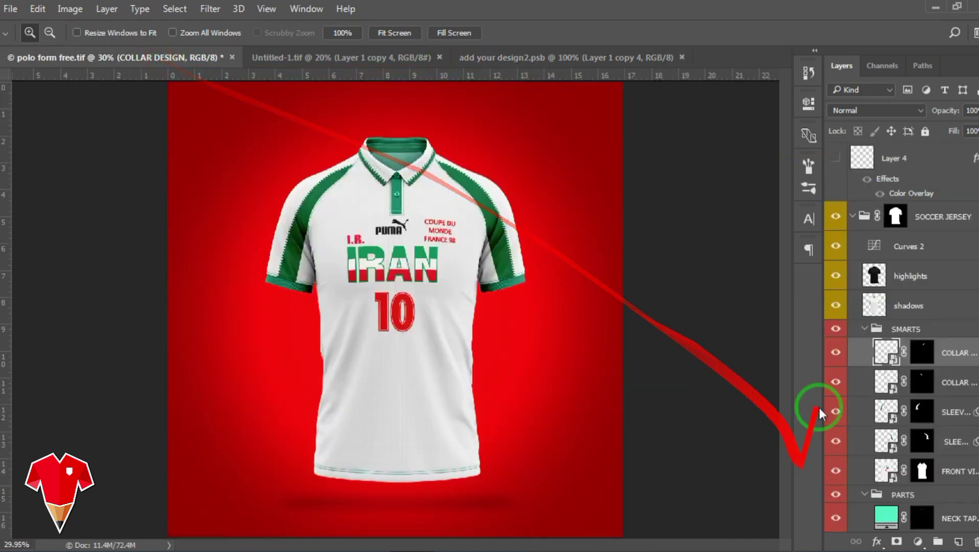
- Recolour the FULL COLOR and JERSEY fill layers of the mockup to off-white
scroll(902, 337, down, 10)
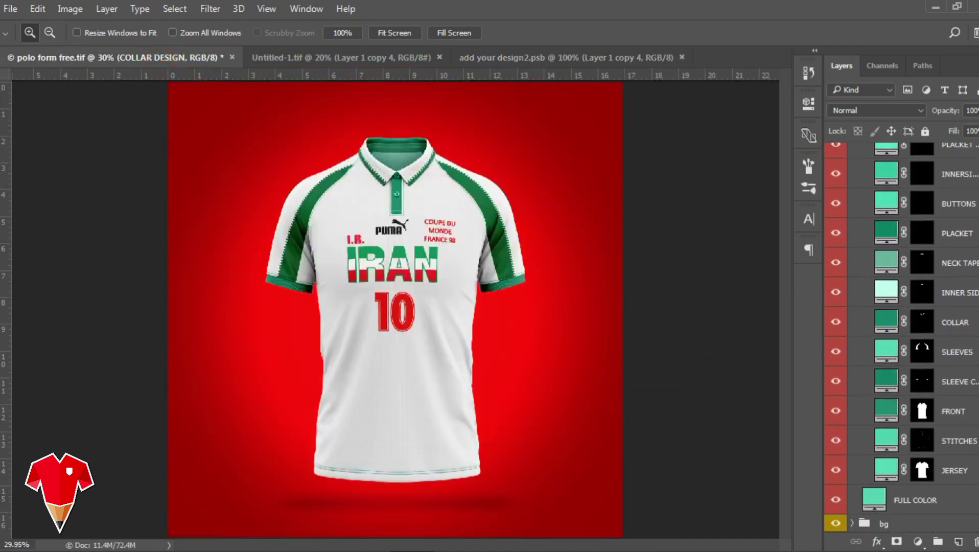
double_click(875, 500)
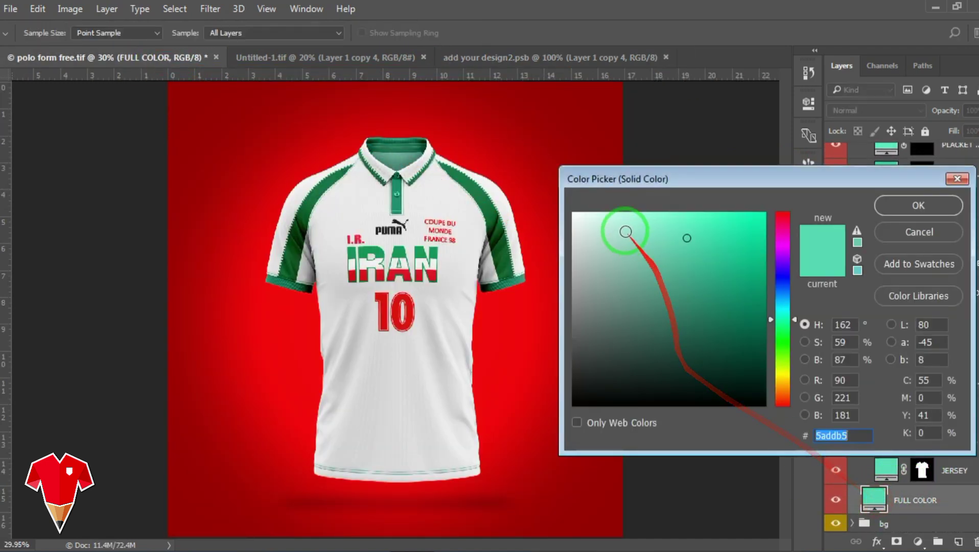
drag(627, 227, 573, 222)
click(918, 203)
click(889, 472)
double_click(889, 473)
click(581, 223)
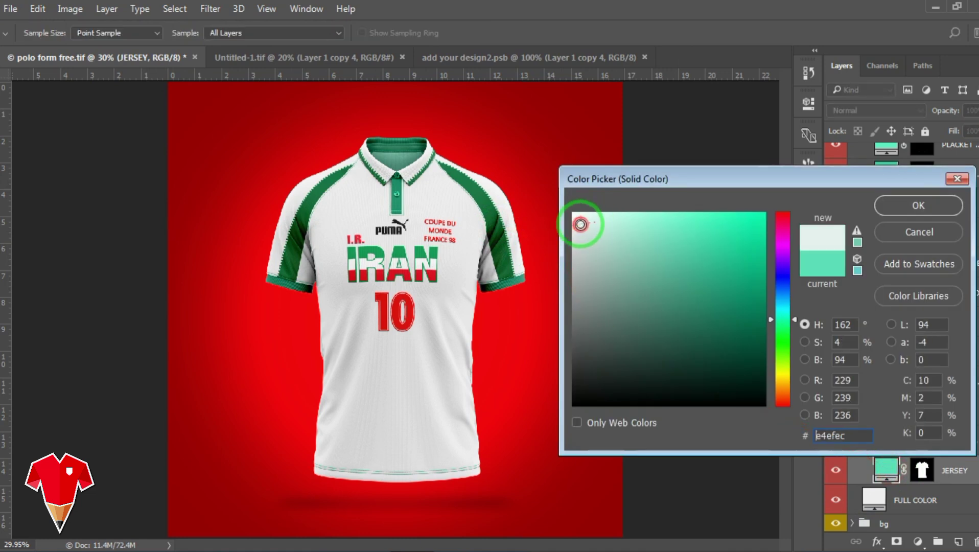
click(914, 207)
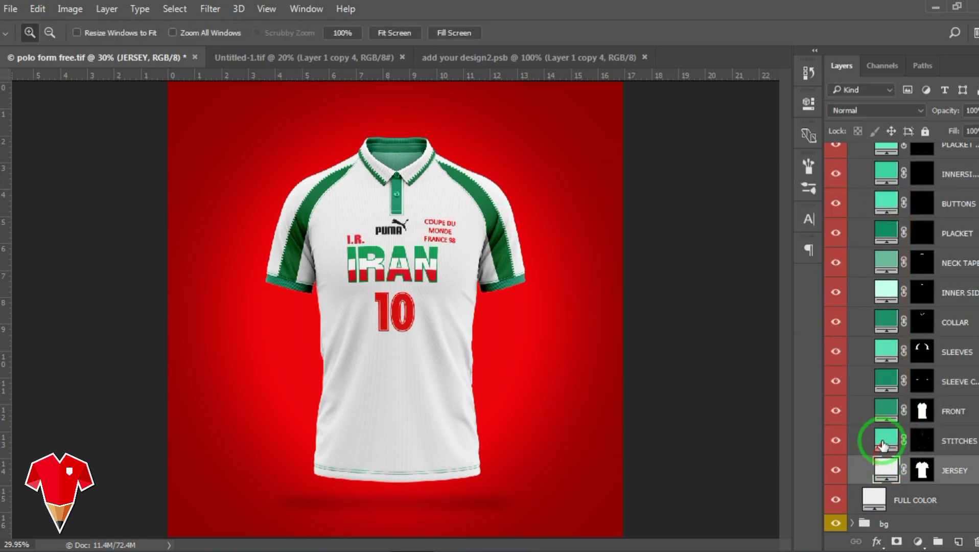
- Recolour the STITCHES and FRONT fill layers to off-white
double_click(883, 443)
click(512, 219)
click(914, 206)
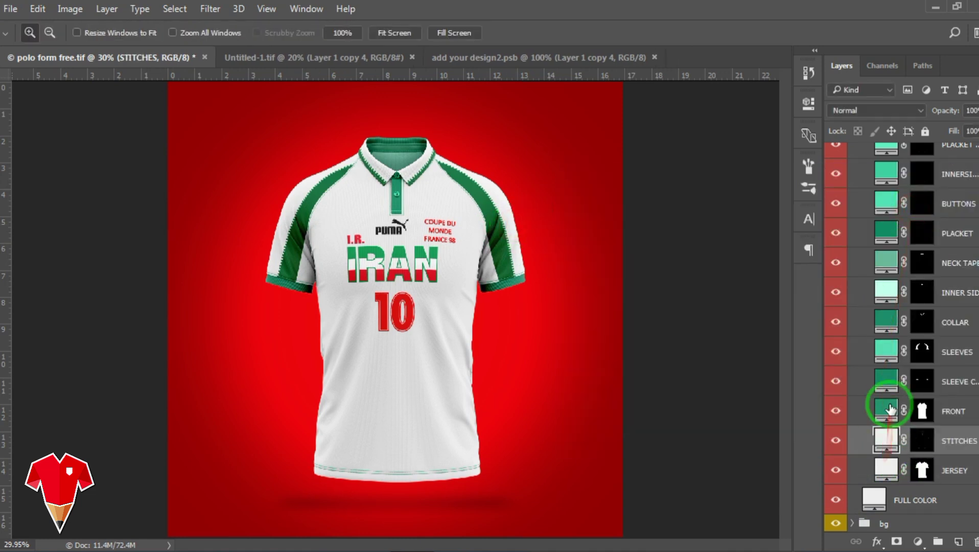
double_click(889, 409)
click(517, 219)
click(894, 204)
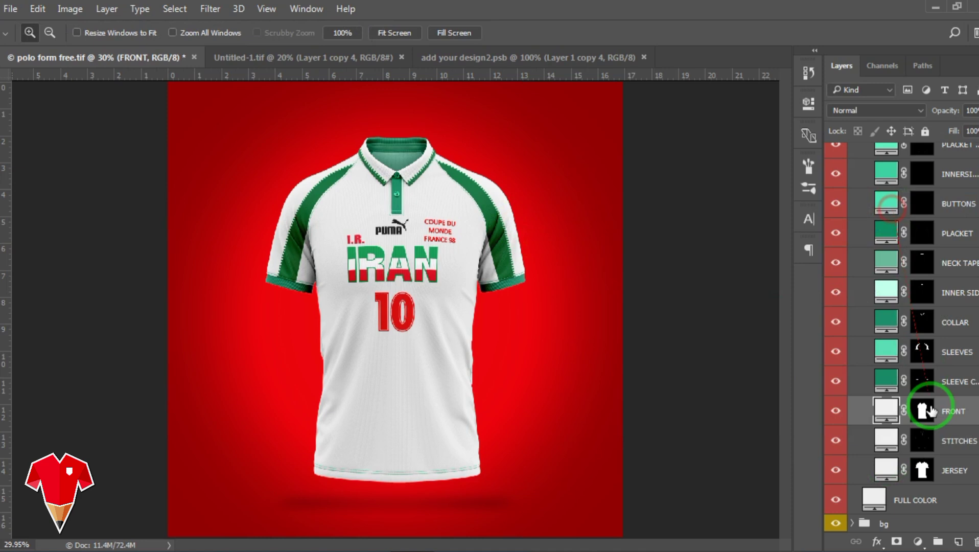
- Recolour the SLEEVE CUFFS fill to off-white #efefef and the SLEEVES fill to #ebebeb
double_click(888, 382)
click(517, 241)
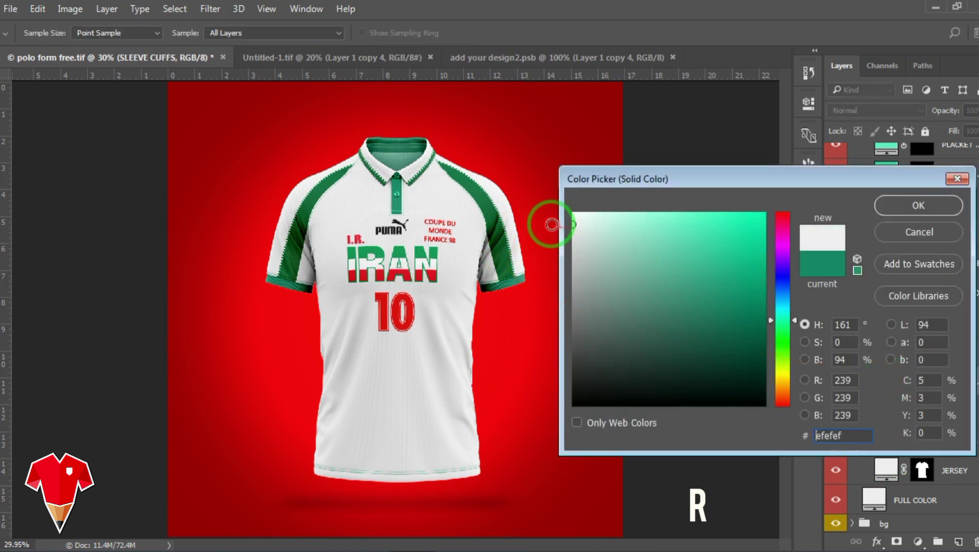
click(888, 206)
double_click(895, 352)
click(535, 227)
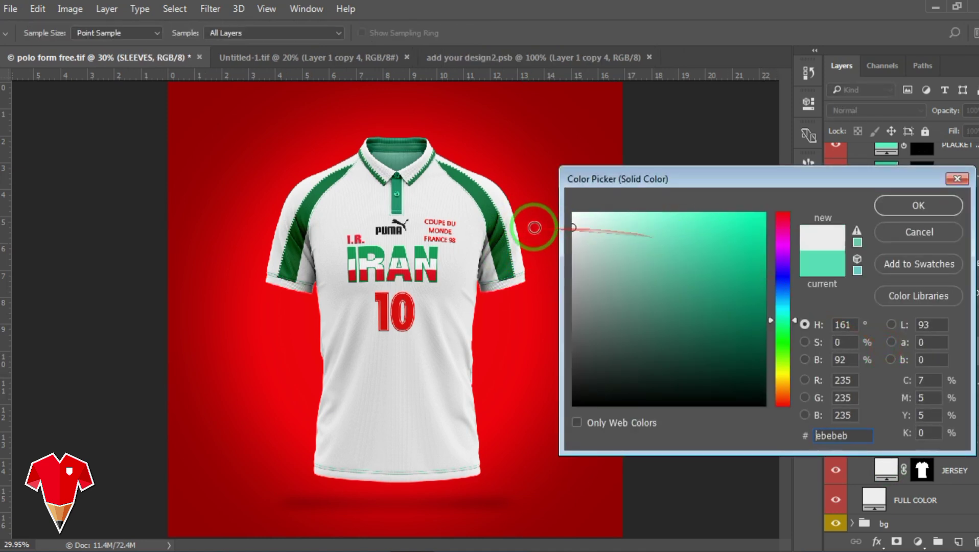
click(905, 216)
- Recolour the COLLAR, INNER SIDE and NECK TAPE fill layers to off-white
double_click(884, 316)
drag(591, 228, 549, 226)
click(902, 204)
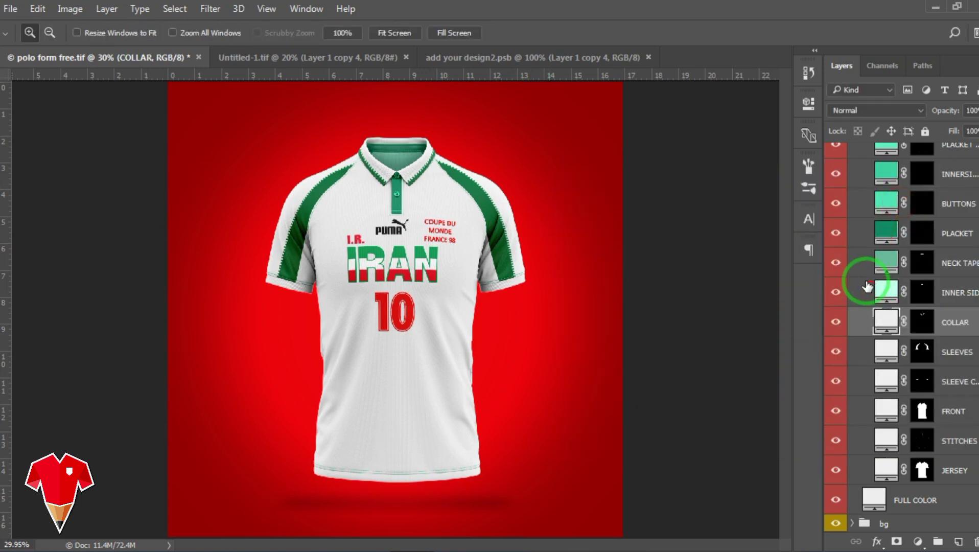
double_click(885, 292)
mouse_move(600, 264)
mouse_down()
mouse_move(549, 229)
mouse_move(585, 226)
mouse_move(546, 219)
mouse_up()
click(880, 206)
double_click(885, 261)
click(892, 204)
- Set the PLACKET fill layer to the dark green #007038
double_click(885, 234)
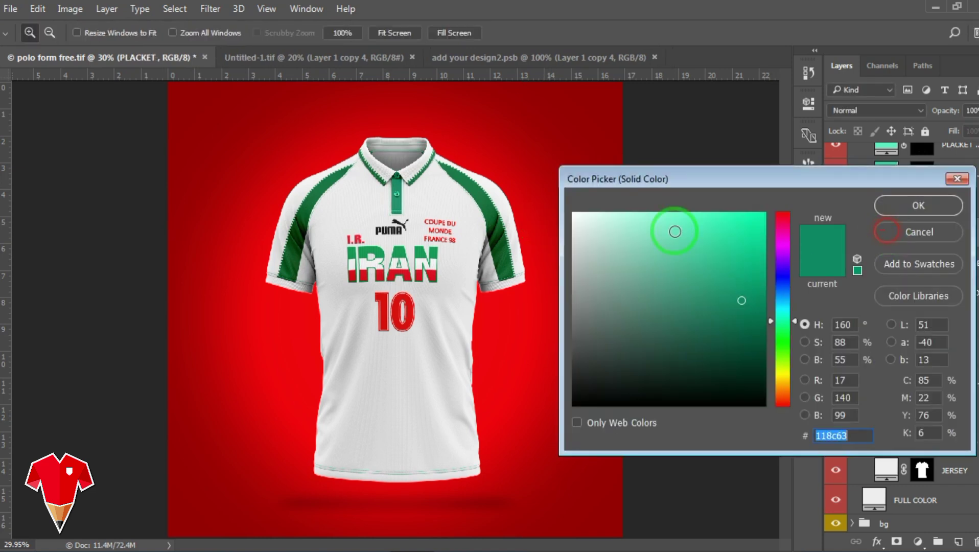
click(497, 206)
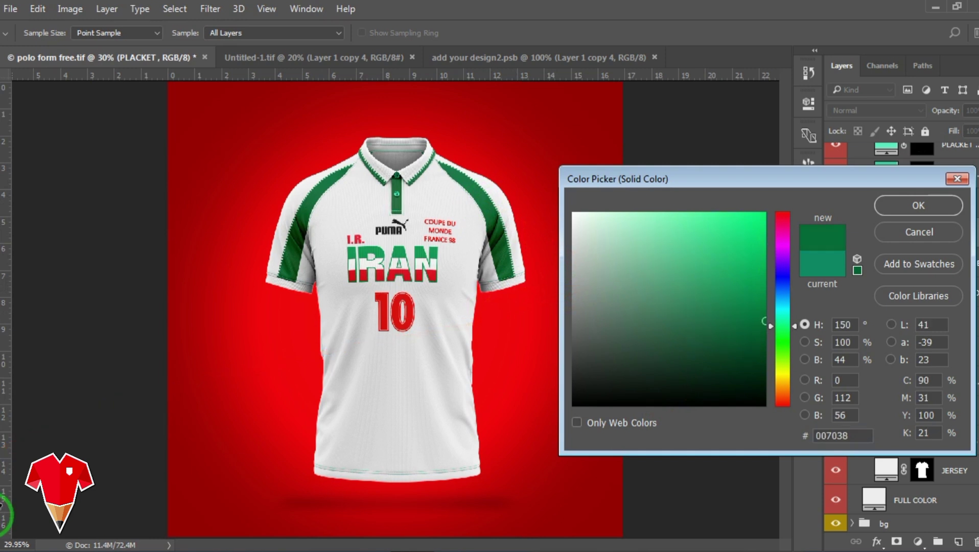
click(883, 205)
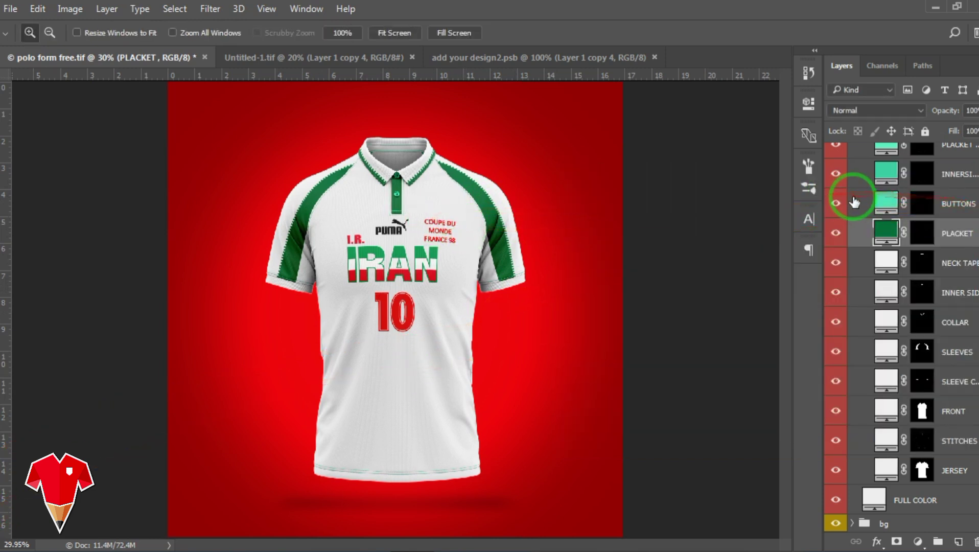
- Try off-white and the dark green #007038 on the BUTTONS fill layer, and settle on pure white #ffffff
double_click(886, 203)
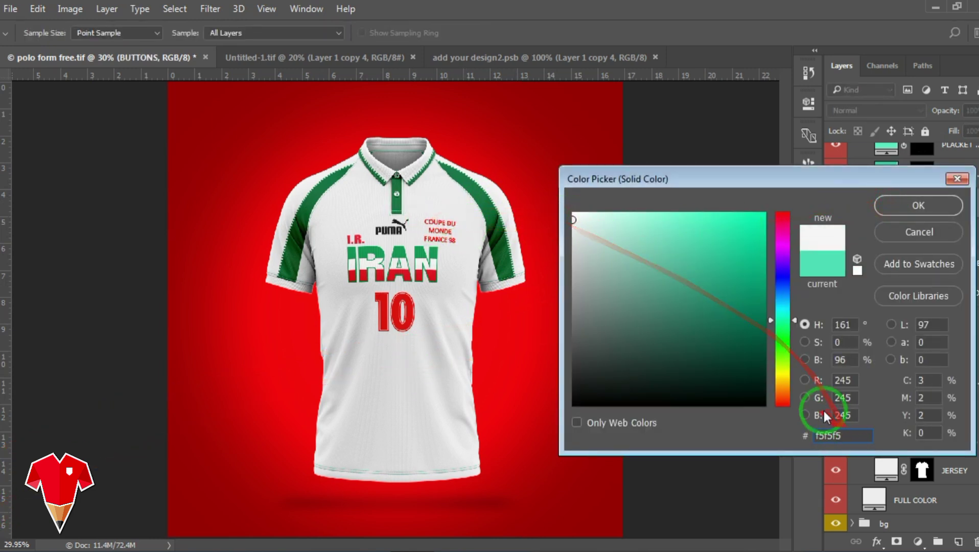
click(0, 512)
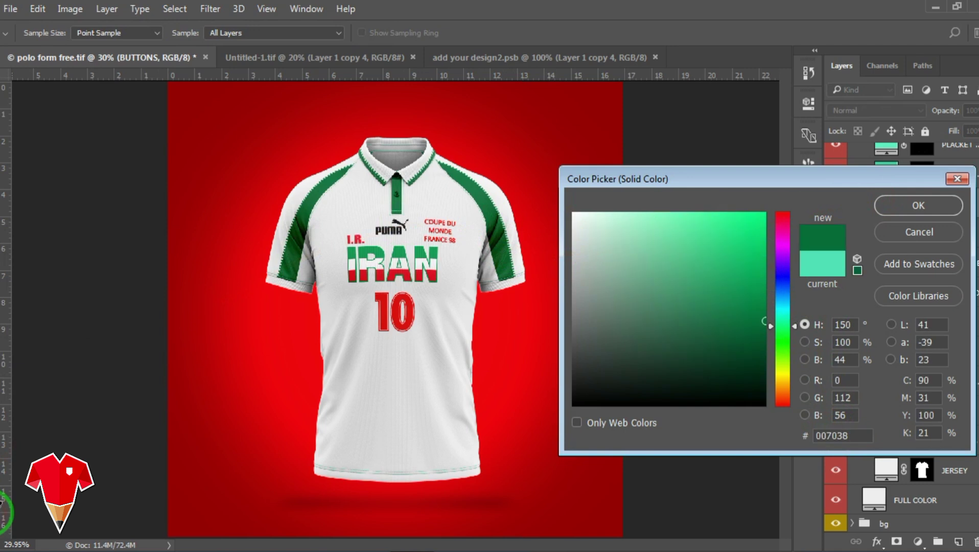
drag(586, 249, 562, 209)
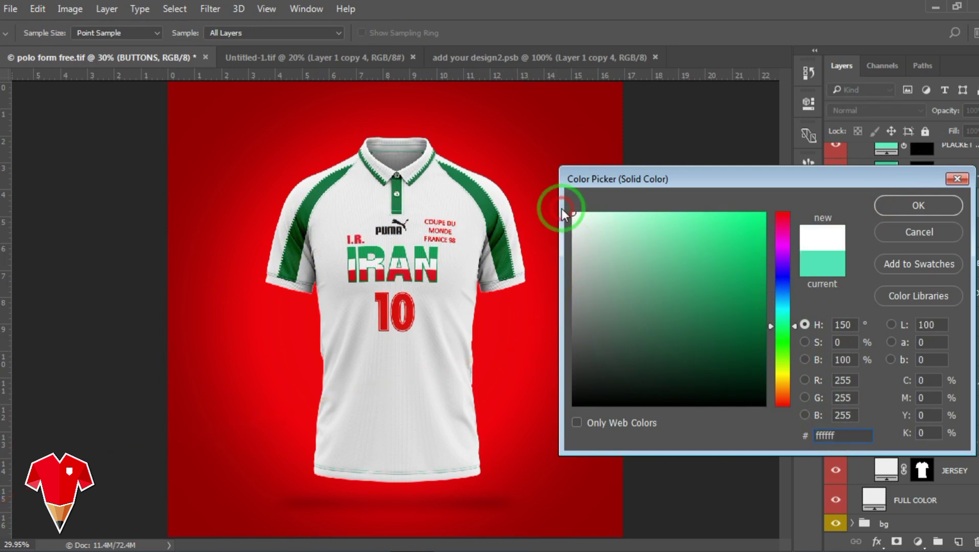
click(893, 214)
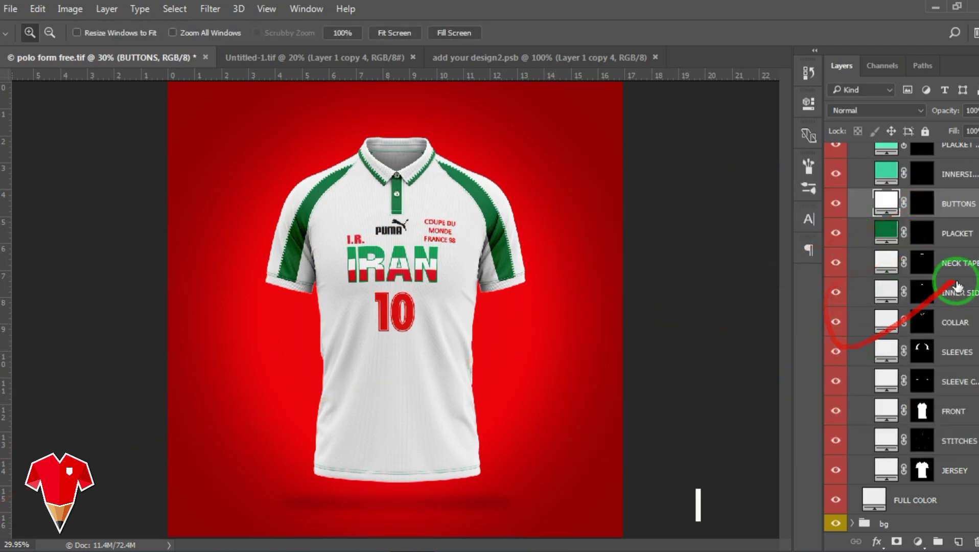
- Recolour the INNERSIDE STITCHES fill to off-white #f6f6f6 and the PLACKET STITCHES fill to #f5f5f5
scroll(884, 286, up, 3)
double_click(885, 266)
drag(710, 262, 545, 219)
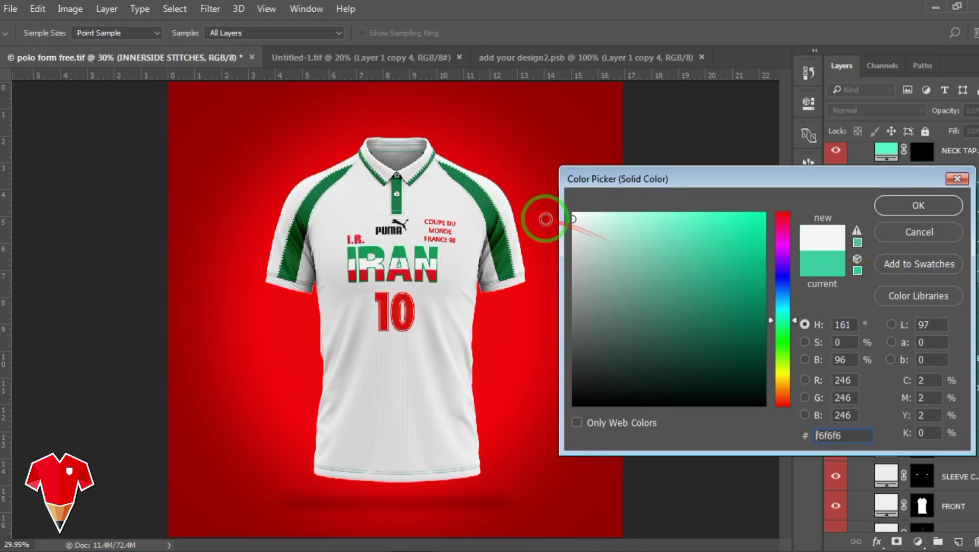
click(892, 209)
double_click(881, 240)
drag(691, 251, 575, 216)
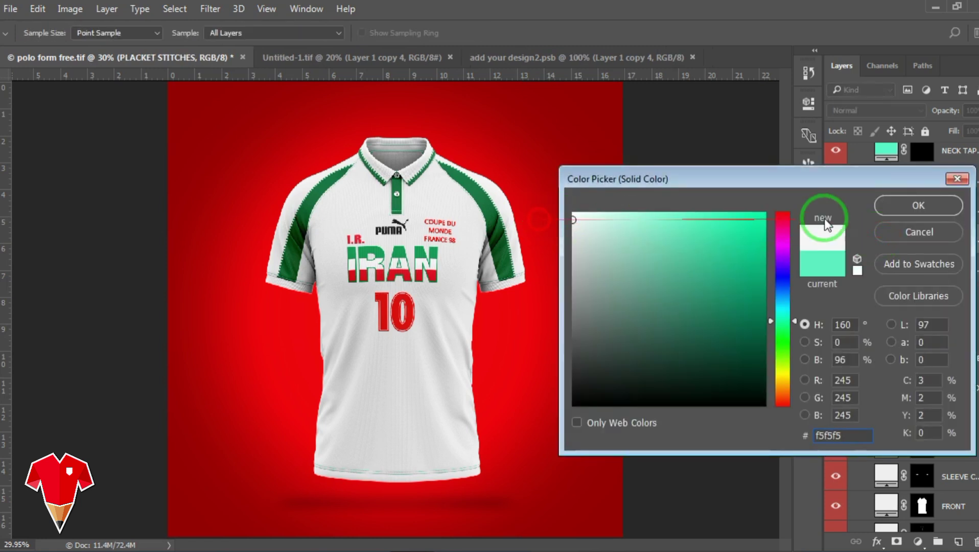
click(919, 205)
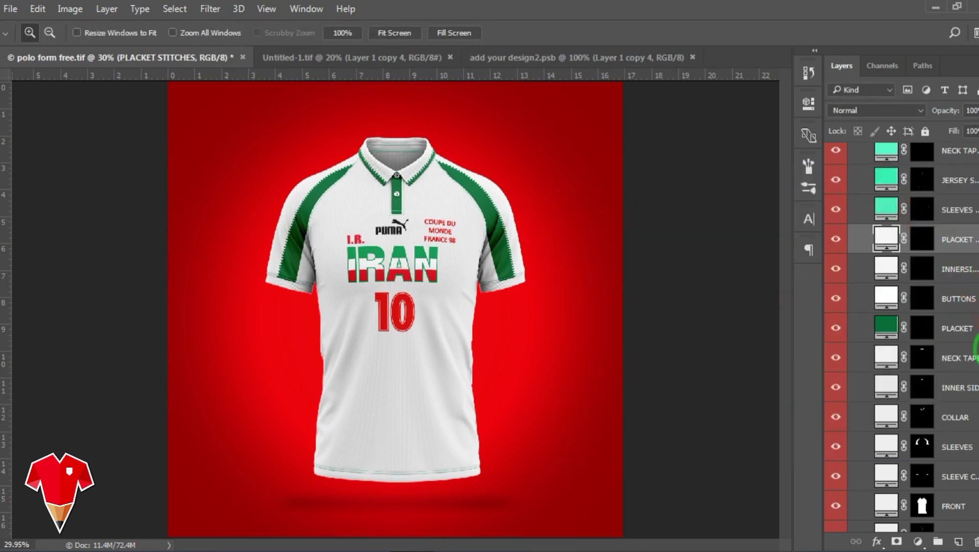
- Recolour the SLEEVES STITCHES fill to off-white and the JERSEY STITCHES fill to #f9f9f9
scroll(954, 296, up, 2)
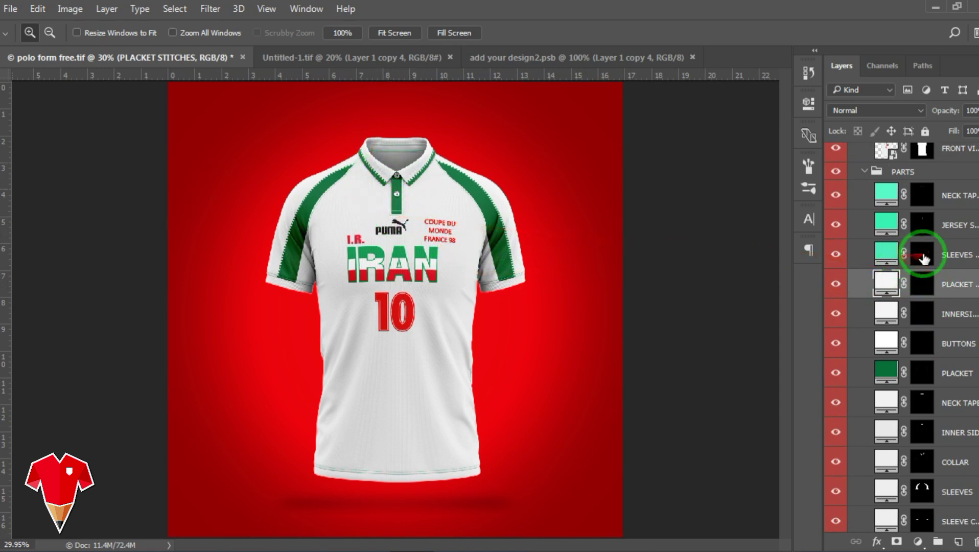
double_click(886, 255)
click(540, 214)
key(Return)
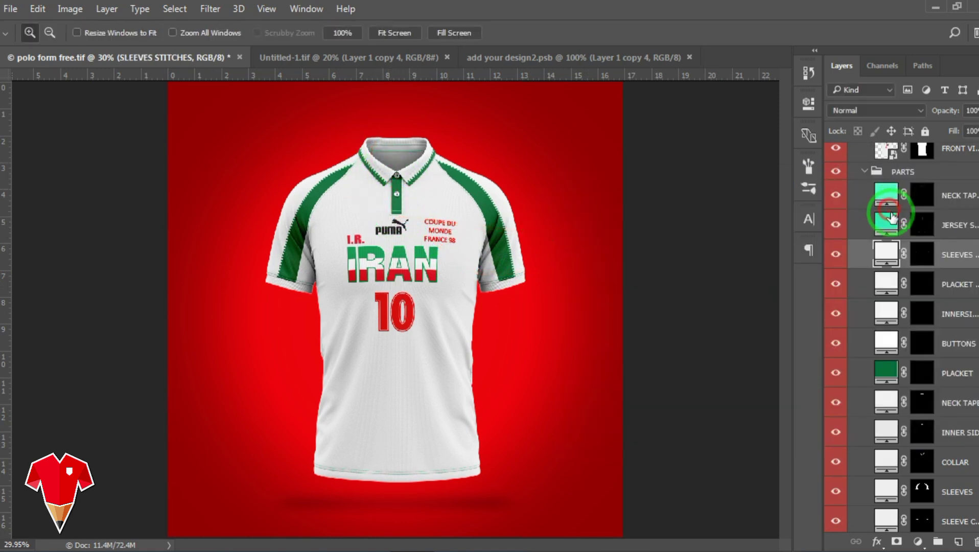
double_click(889, 224)
click(555, 218)
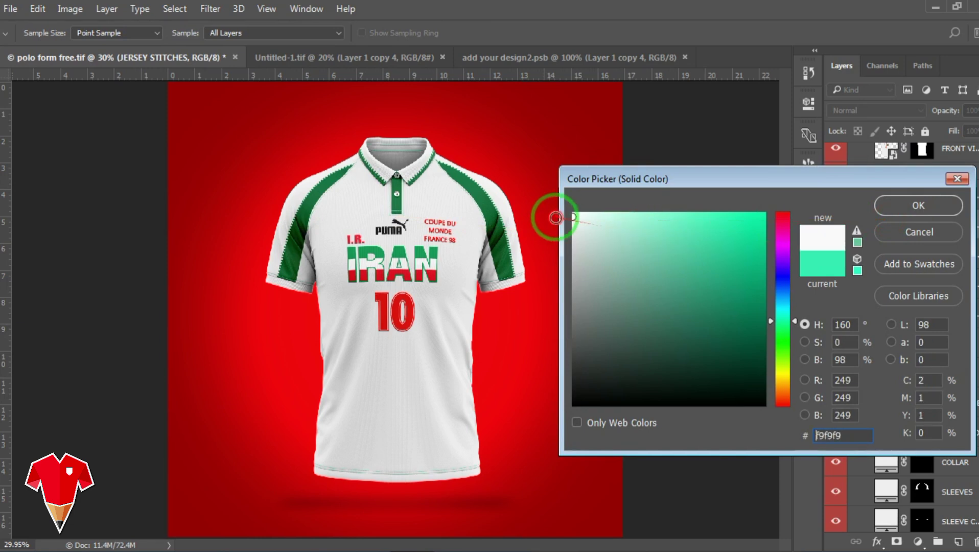
click(894, 204)
- Recolour the NECK TAPE STITCHES fill layer to off-white
double_click(894, 204)
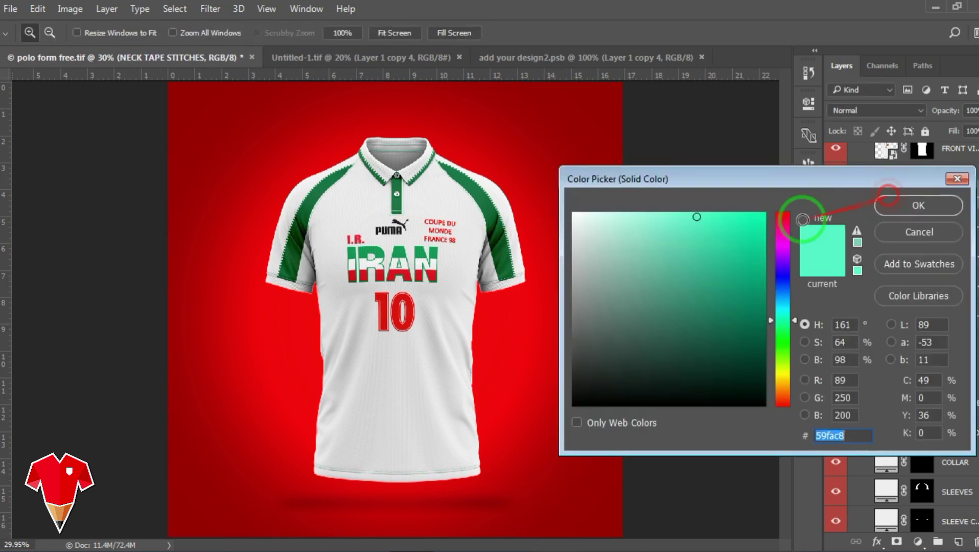
click(546, 220)
click(941, 203)
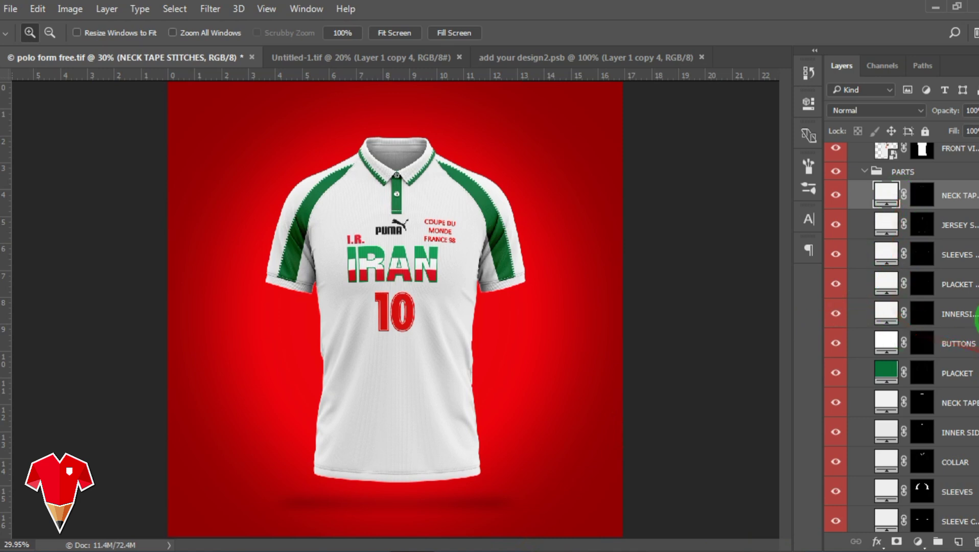
- Recolour the NECK TAPE fill layer to the bright green #16ac5c
scroll(905, 327, down, 3)
double_click(885, 311)
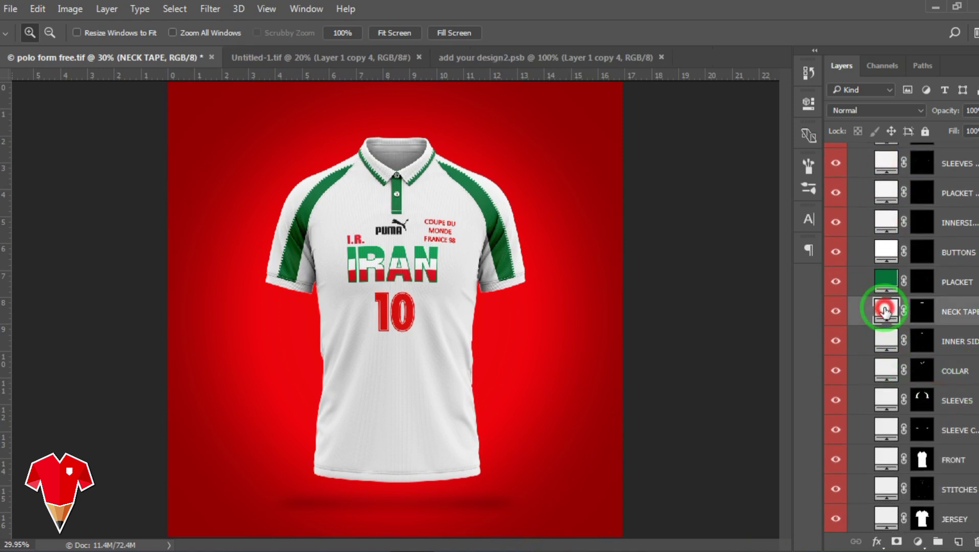
click(399, 189)
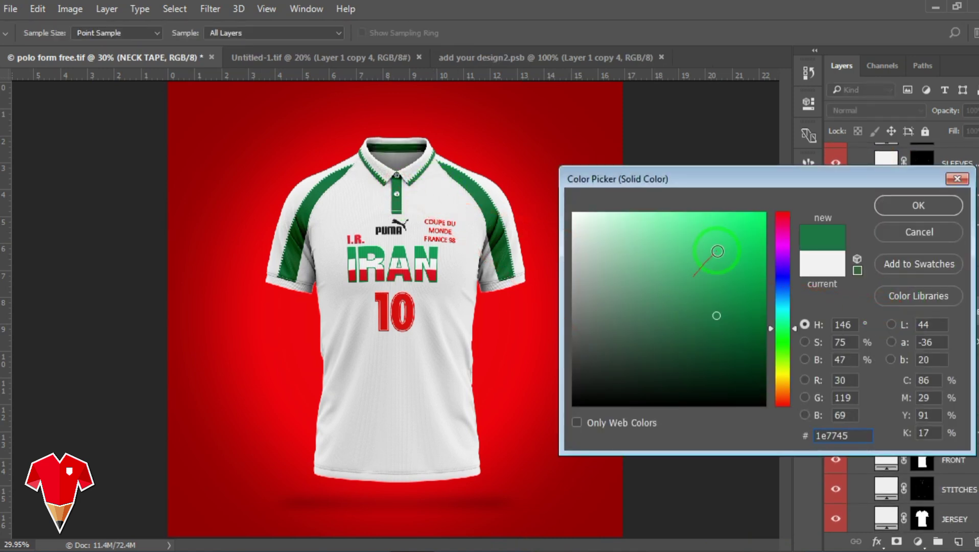
click(718, 286)
click(0, 514)
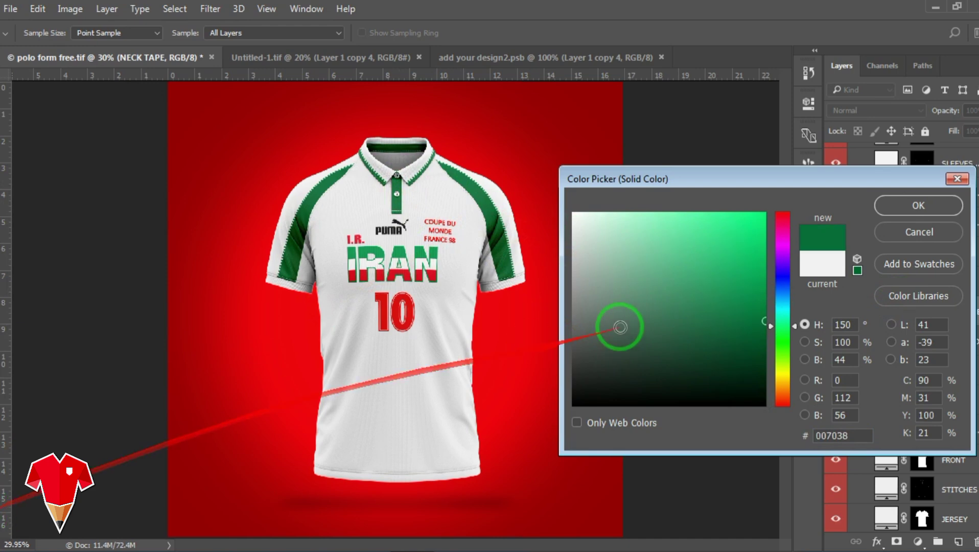
click(517, 205)
click(739, 275)
click(912, 206)
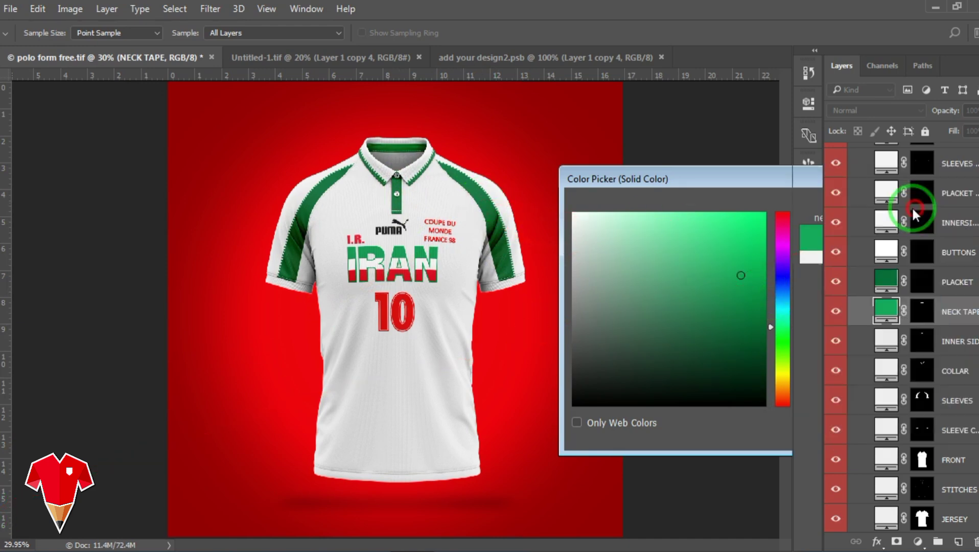
- Check the green of the vertical stripe in Untitled-1.tif with the background Color Picker
click(376, 57)
click(0, 468)
click(601, 113)
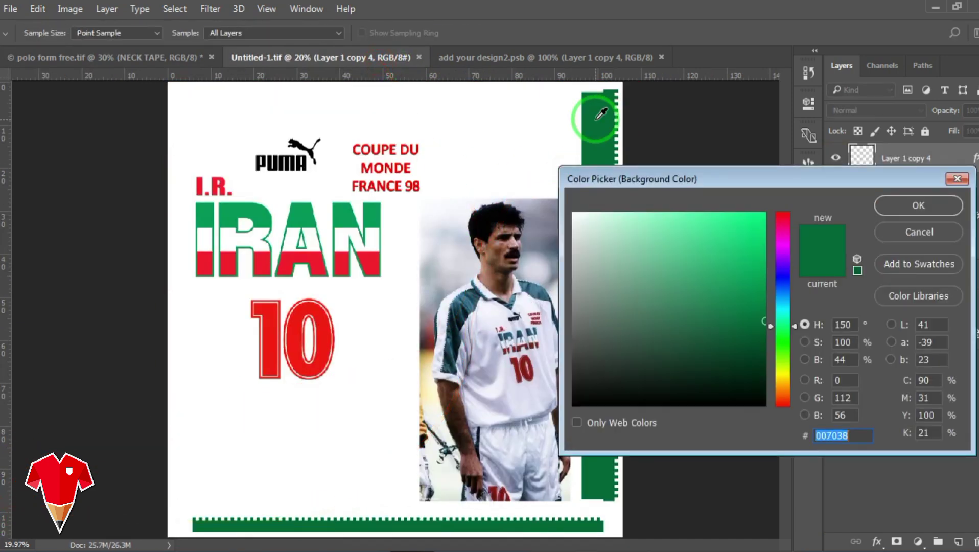
click(907, 214)
click(502, 57)
click(317, 58)
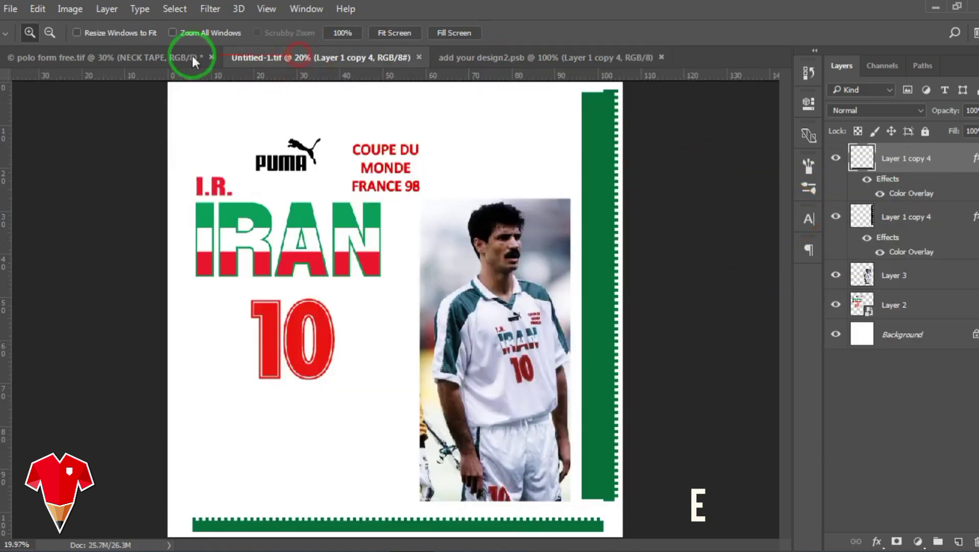
- Return to the polo mockup and recolour the NECK TAPE fill layer to a muted dark green
click(193, 57)
double_click(885, 514)
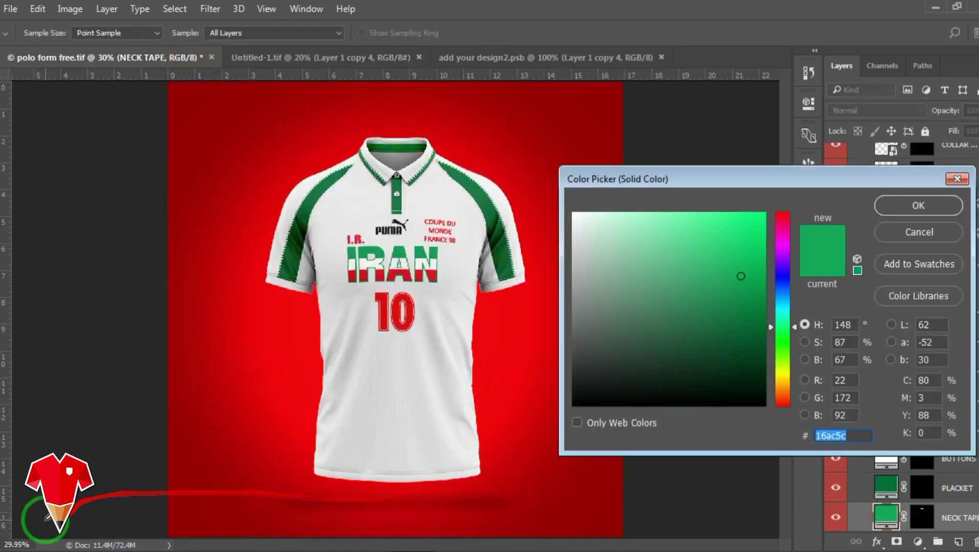
mouse_move(743, 326)
mouse_down()
mouse_move(722, 316)
mouse_move(719, 341)
mouse_up()
click(914, 205)
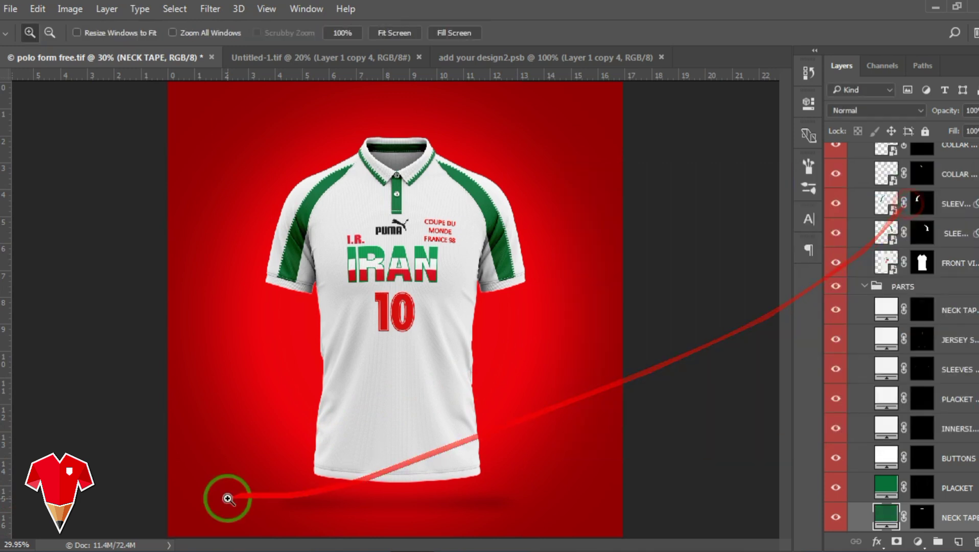
key(ctrl+minus)
key(ctrl+0)
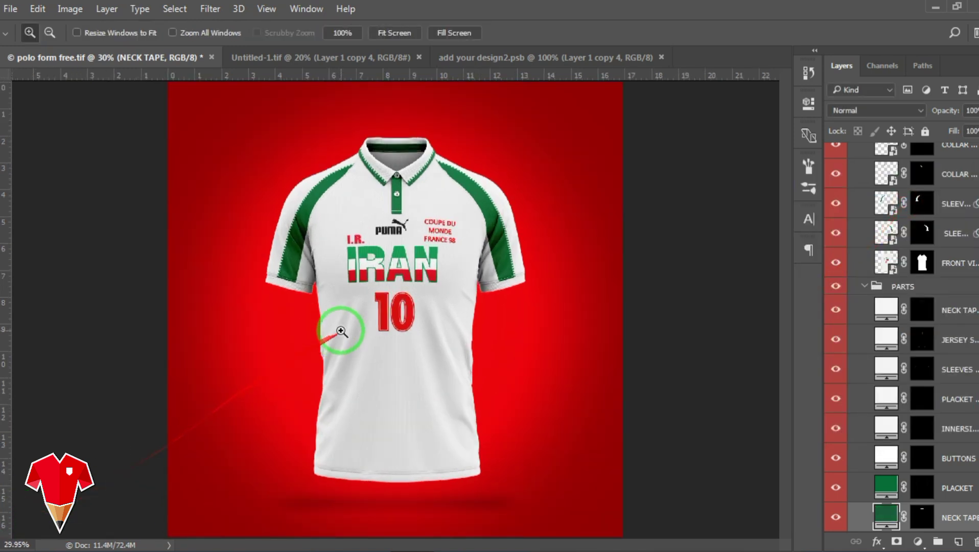
- Open the contents of the FRONT VIEW DESIGN smart object
double_click(886, 263)
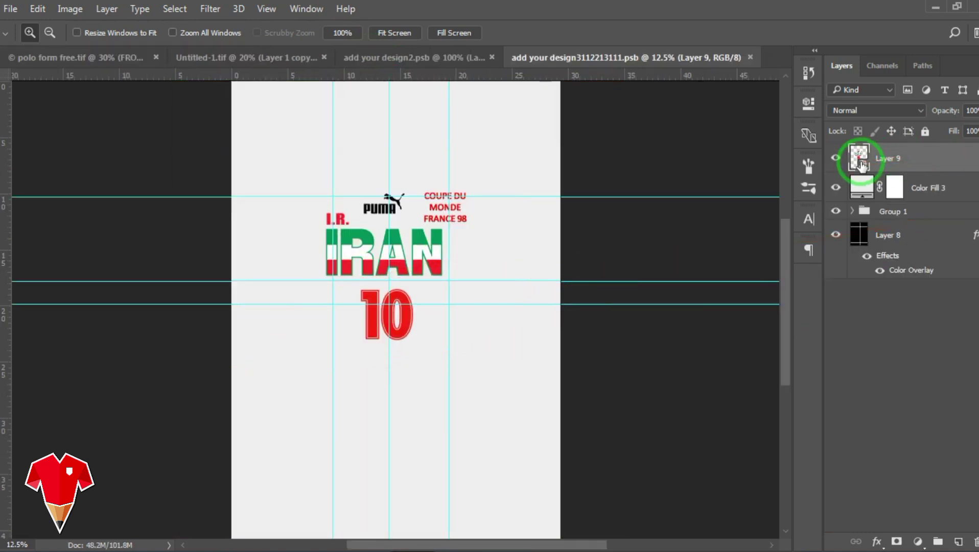
- Try to rasterize Layer 9 of the front design and undo the rasterization
right_click(864, 165)
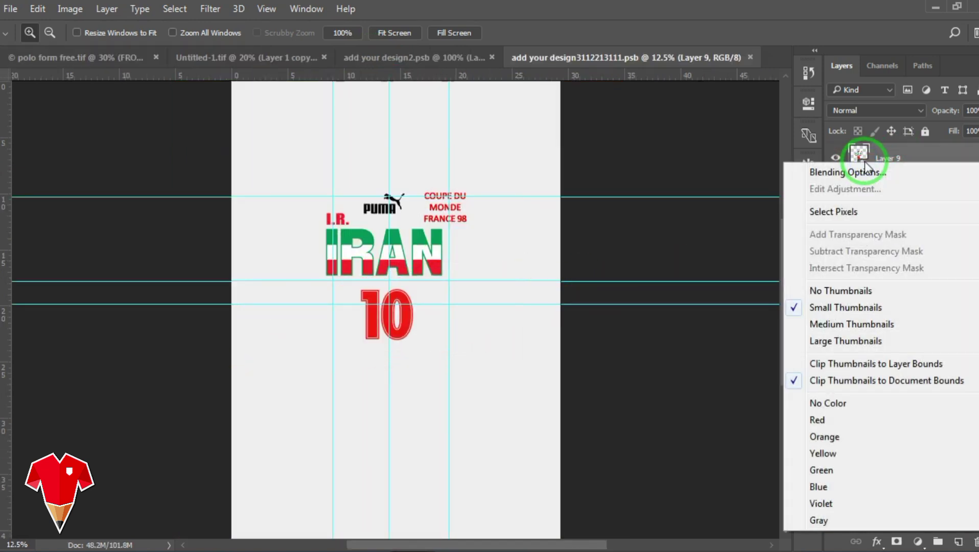
right_click(920, 158)
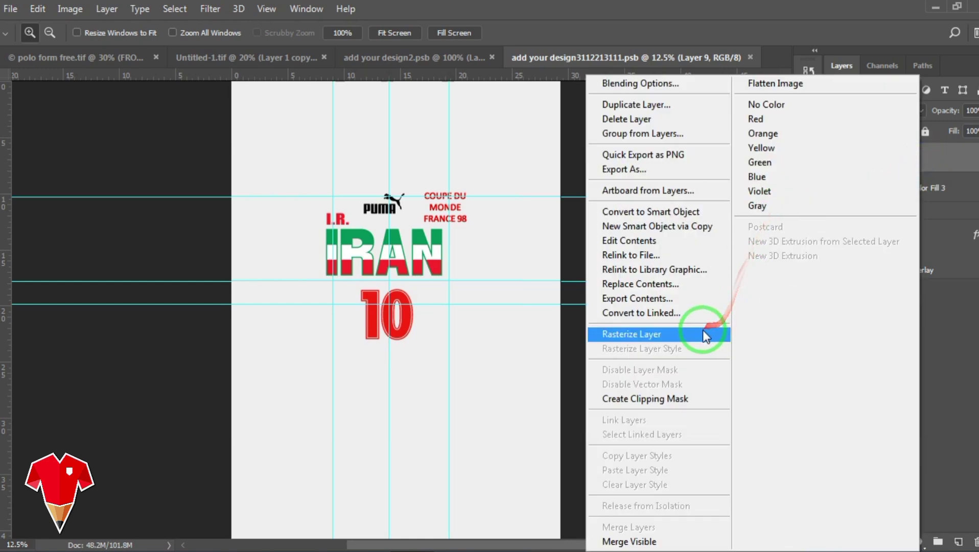
click(701, 333)
click(107, 9)
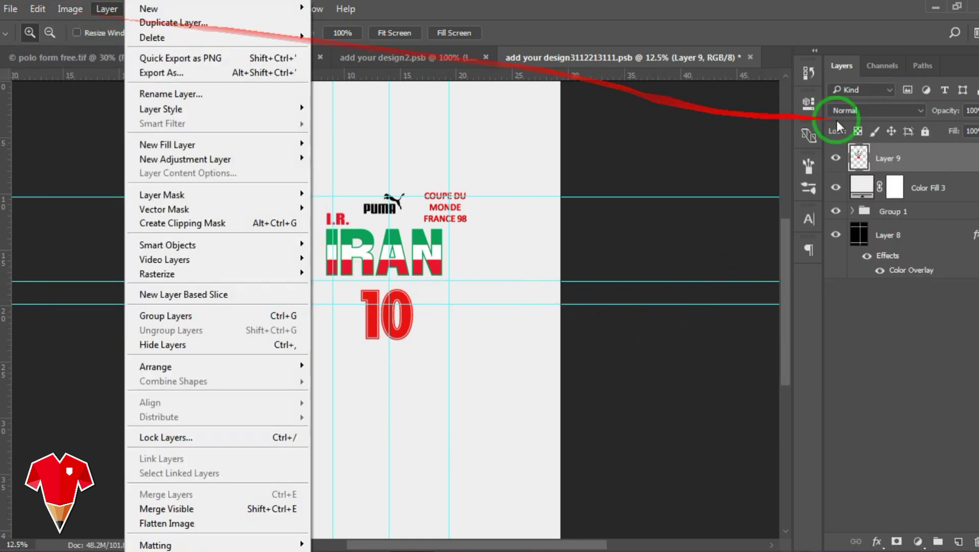
click(110, 10)
key(ctrl+z)
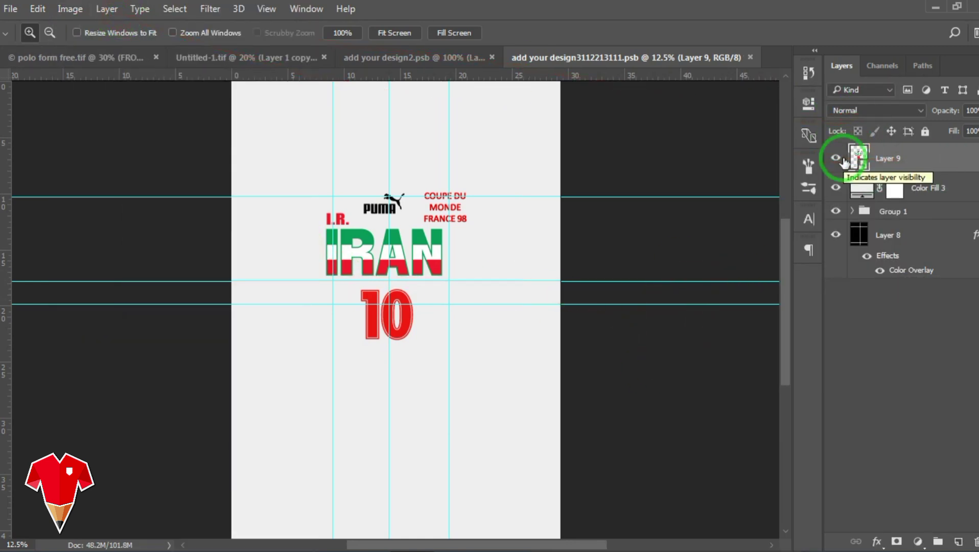
double_click(908, 158)
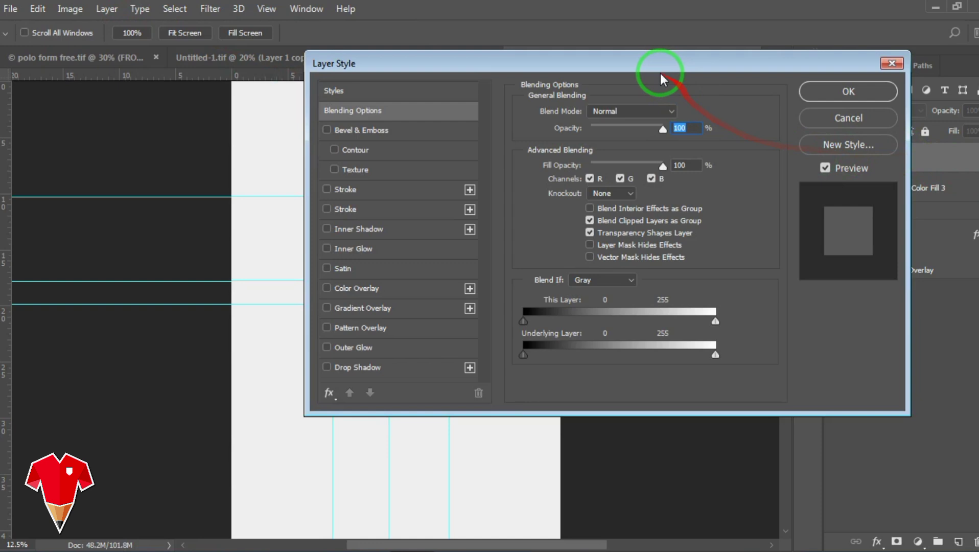
click(891, 64)
- Open Layer 9's smart object contents and try to open the linked IRAN lettering artwork inside it
double_click(862, 158)
key(Return)
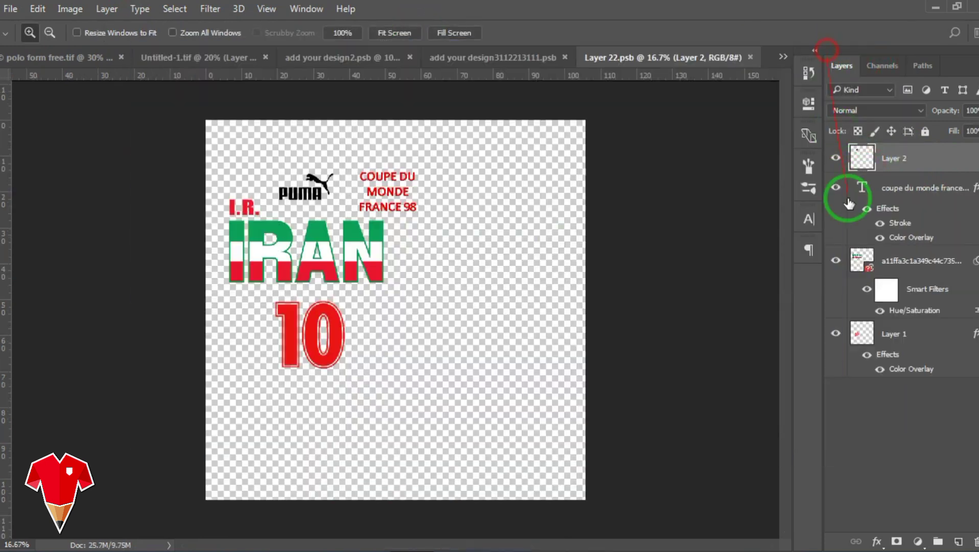
click(895, 262)
double_click(869, 269)
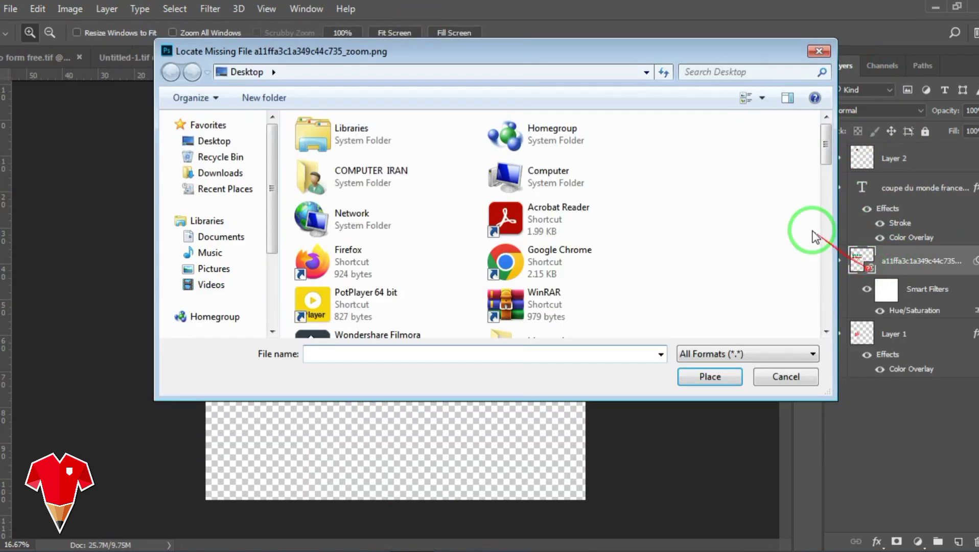
key(Escape)
- Apply a Levels adjustment to the IRAN lettering layer, raising the black input level to about 20
click(70, 8)
mouse_move(111, 47)
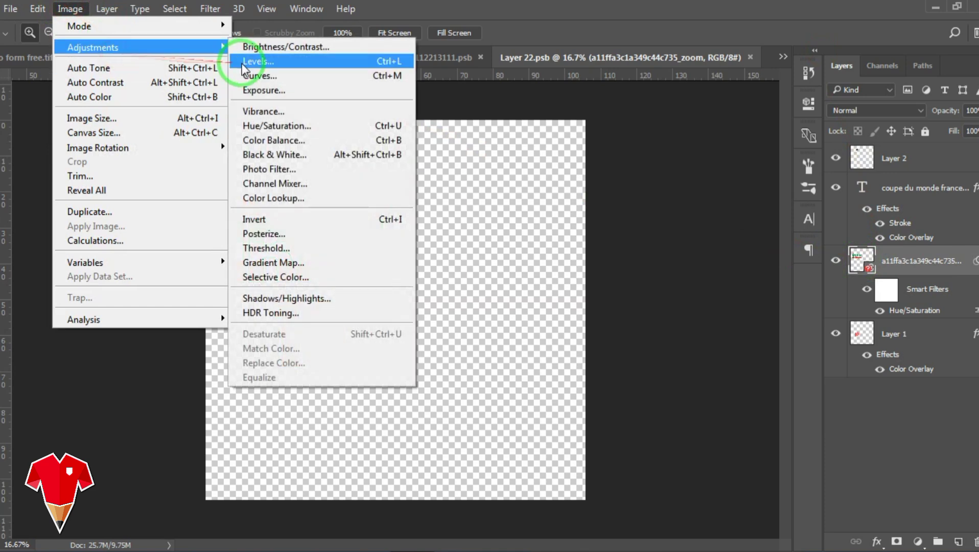
click(240, 63)
drag(460, 92, 679, 103)
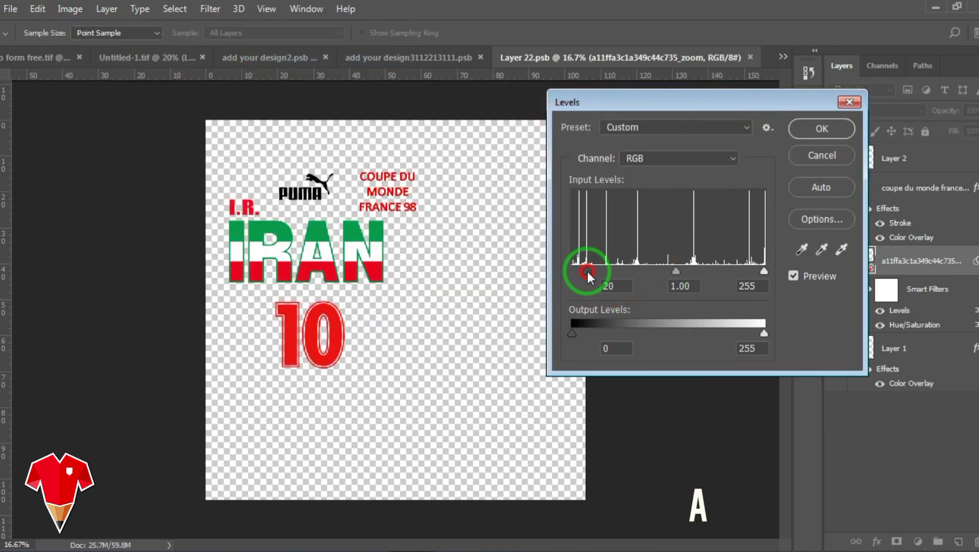
click(821, 128)
- Apply Hue/Saturation to the IRAN lettering layer with hue +2, saturation +20 and lightness -11
click(70, 9)
mouse_move(90, 46)
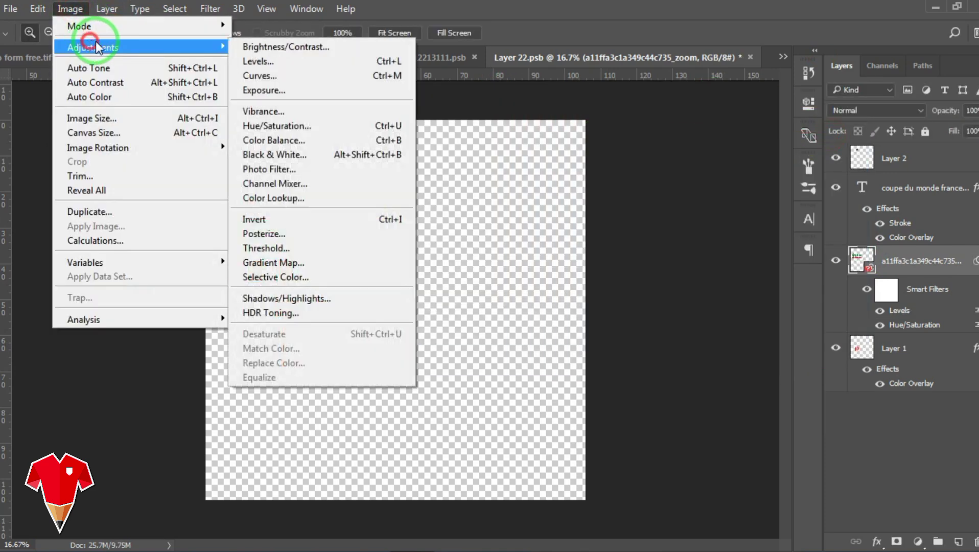
click(287, 127)
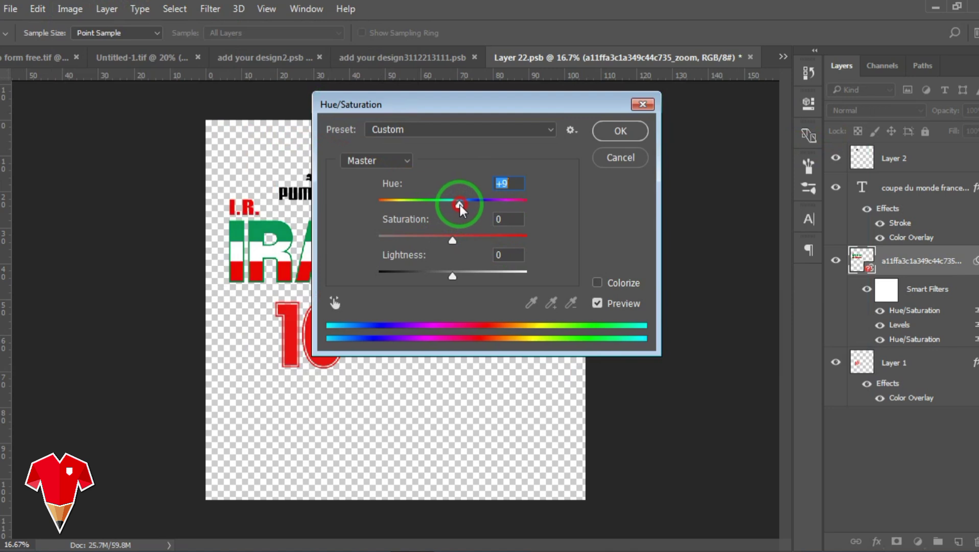
drag(457, 102, 680, 111)
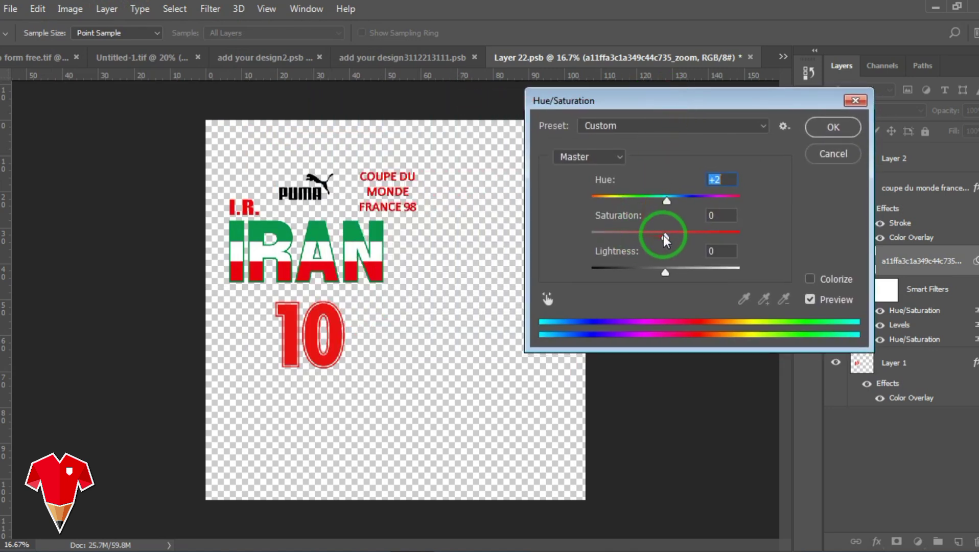
drag(667, 271, 657, 273)
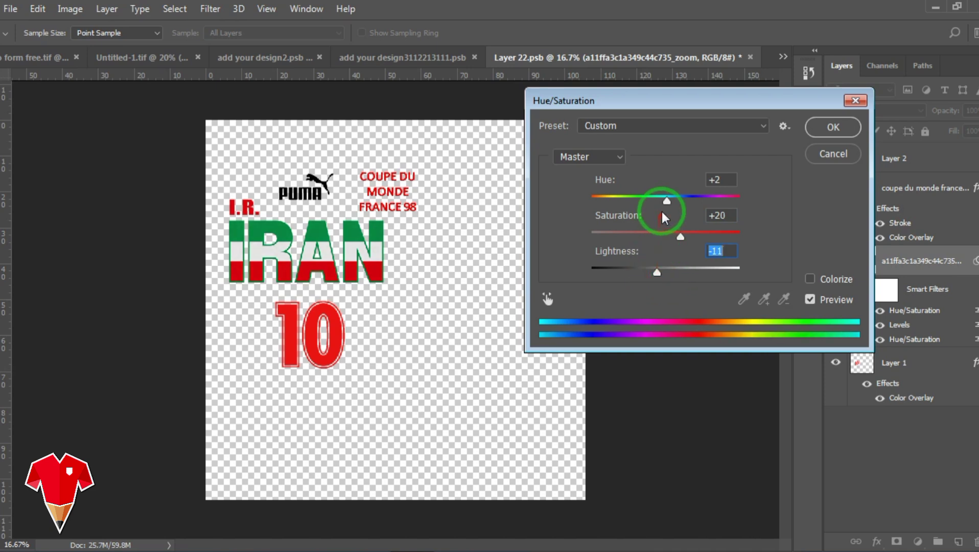
click(833, 127)
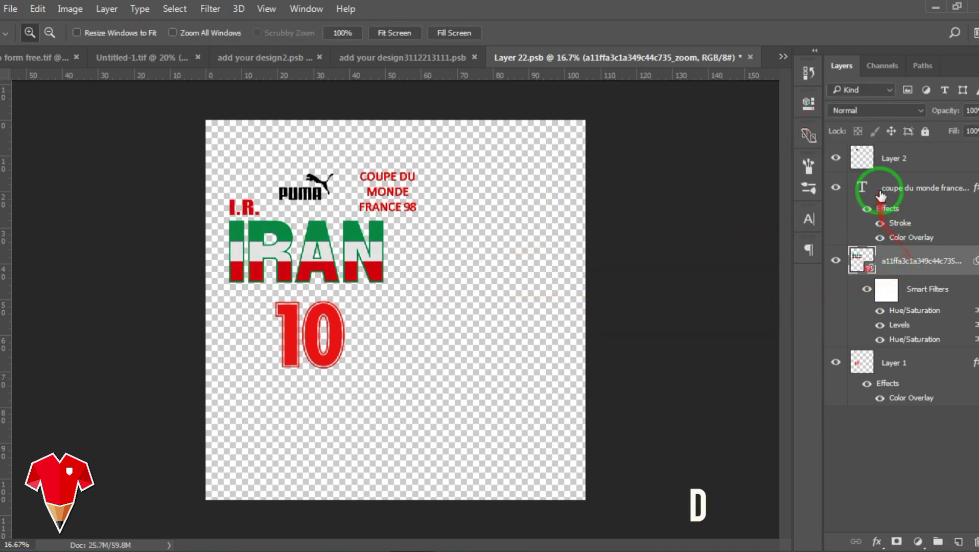
- Change the Color Overlay of Layer 1, the number 10, to the darker red of the IRAN lettering
double_click(907, 402)
click(680, 114)
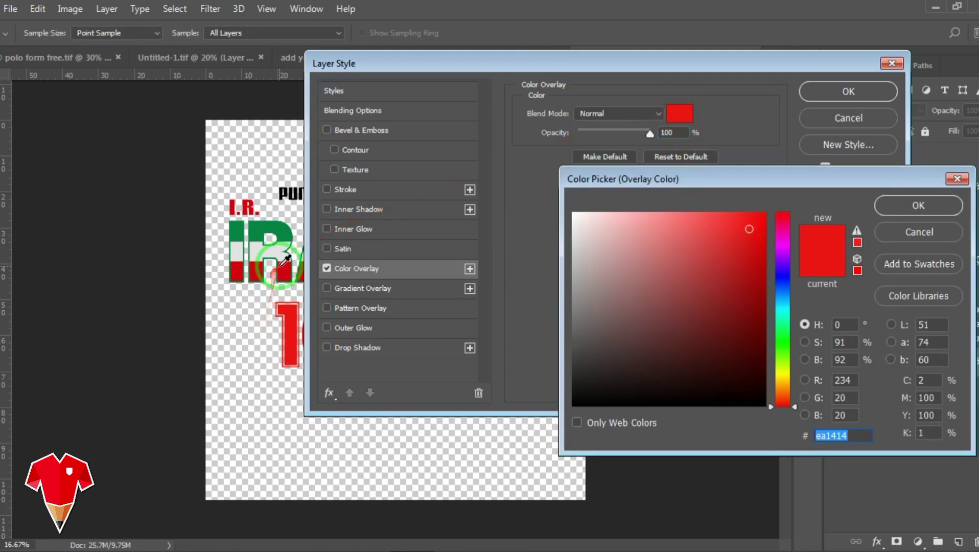
click(780, 279)
click(887, 203)
click(848, 90)
- Save and close Layer 22.psb, save add your design3112213111.psb, and return to the polo mockup
key(ctrl+s)
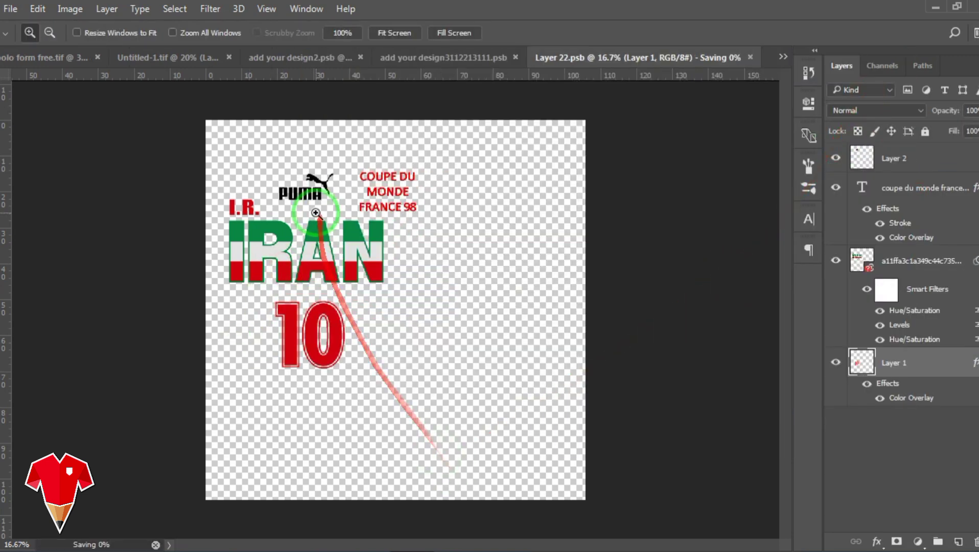
click(750, 57)
key(ctrl+s)
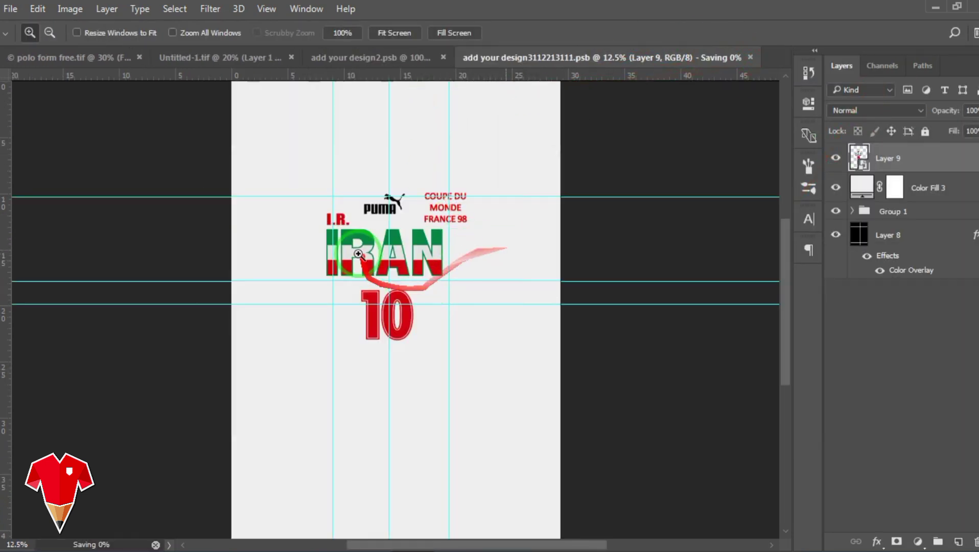
click(110, 57)
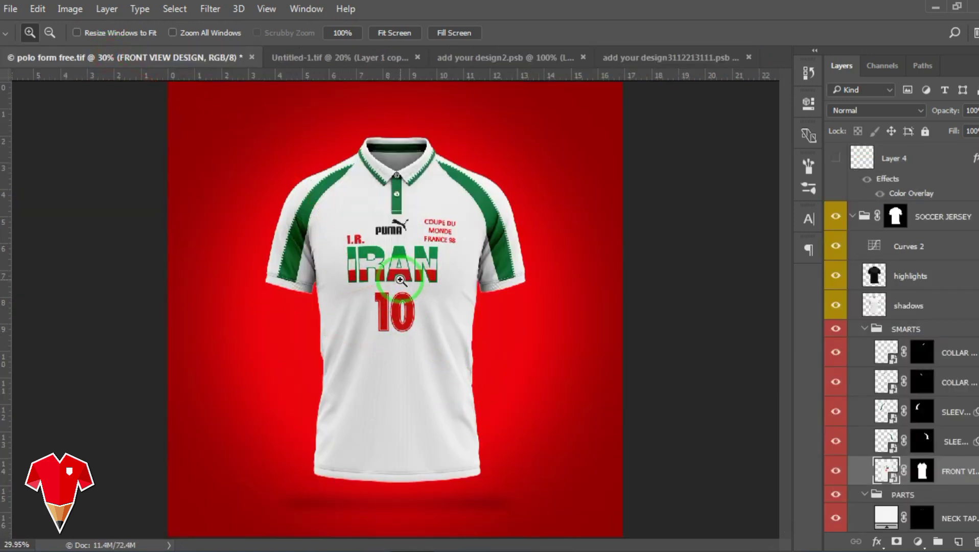
- Examine the updated chest print on the mockup up close and the shirt as a whole
click(465, 231)
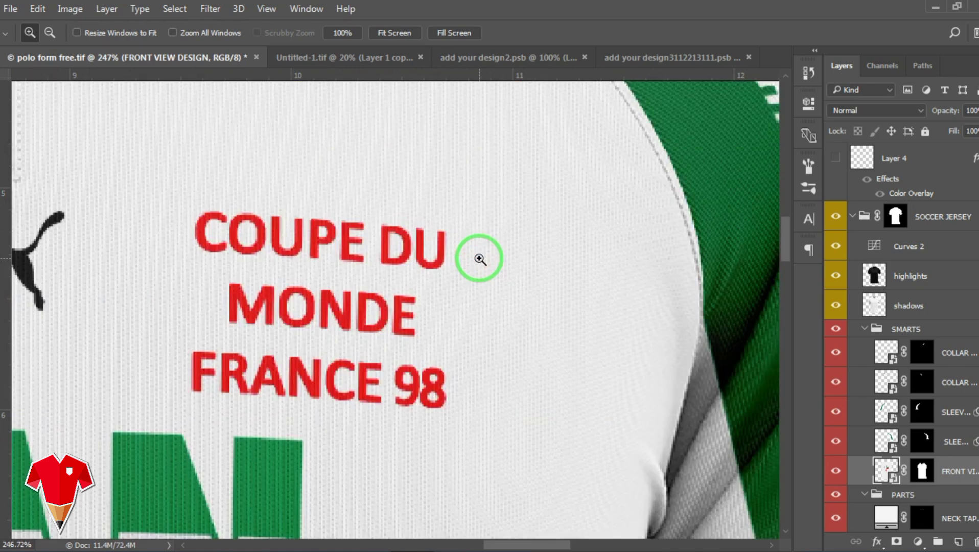
alt+click(479, 260)
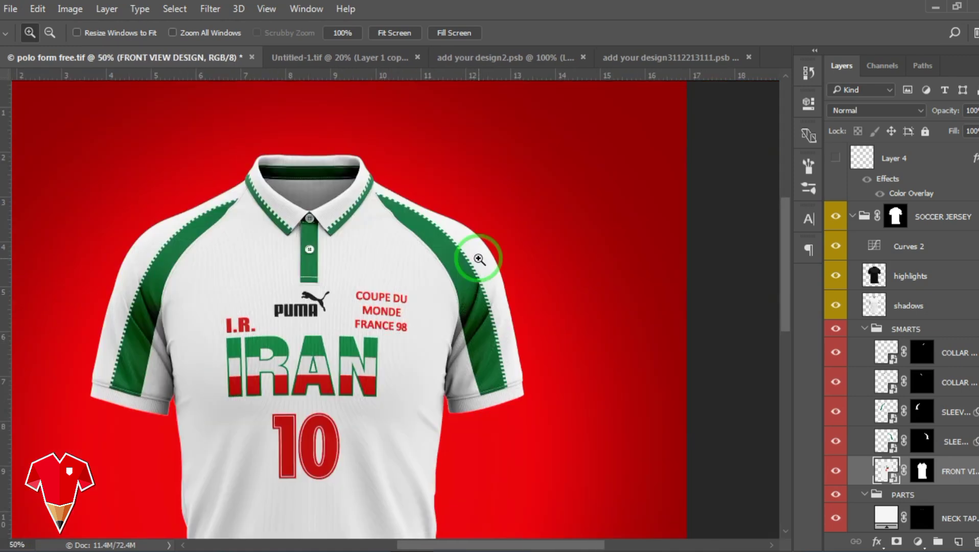
drag(559, 547, 528, 541)
drag(787, 238, 786, 262)
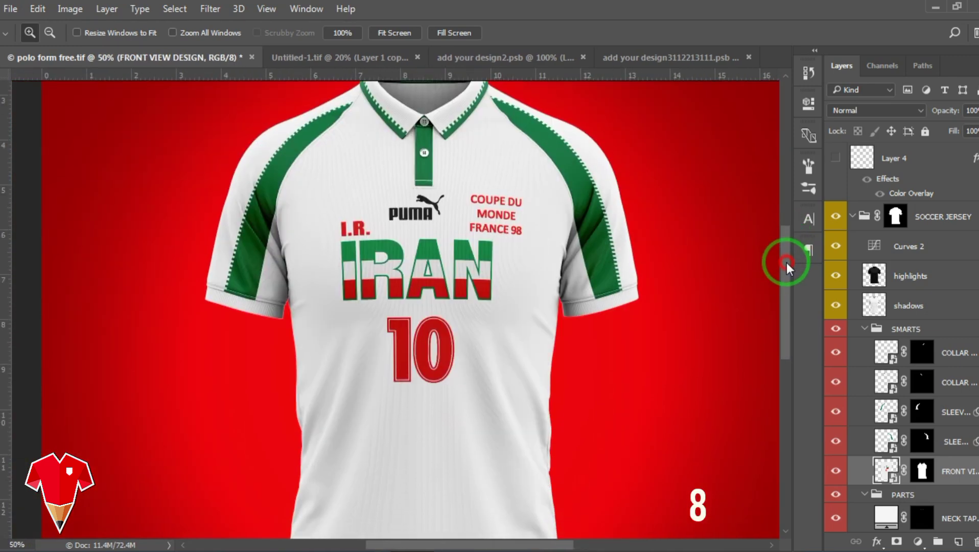
key(ctrl+minus)
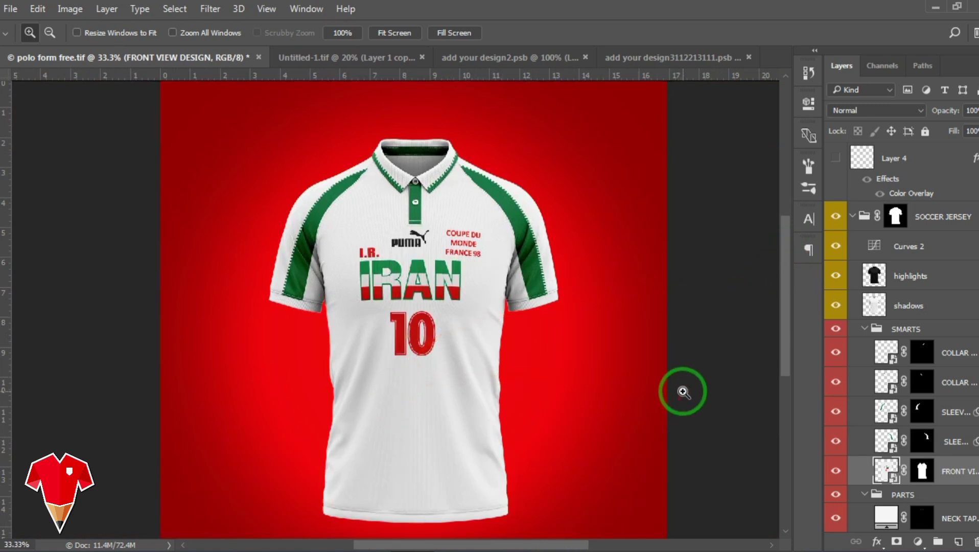
scroll(684, 392, down, 1)
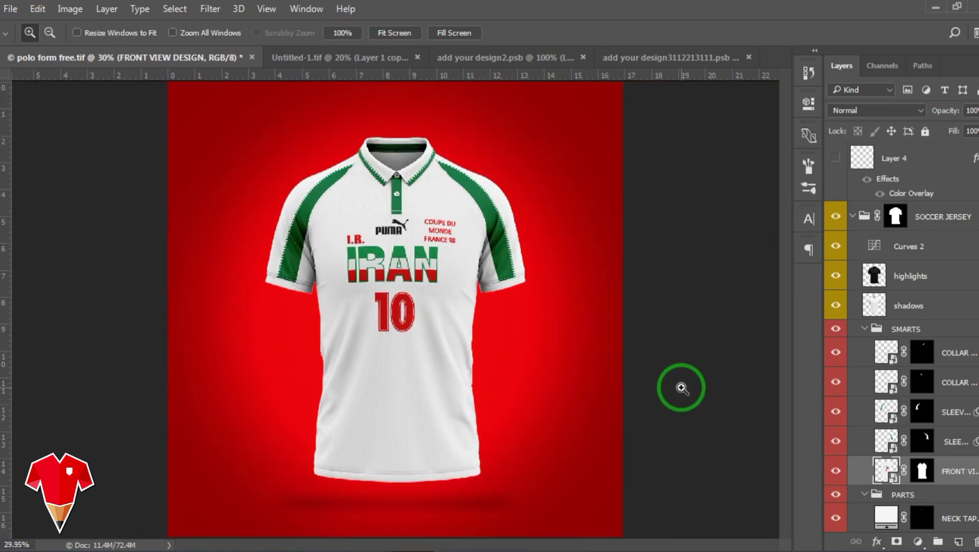